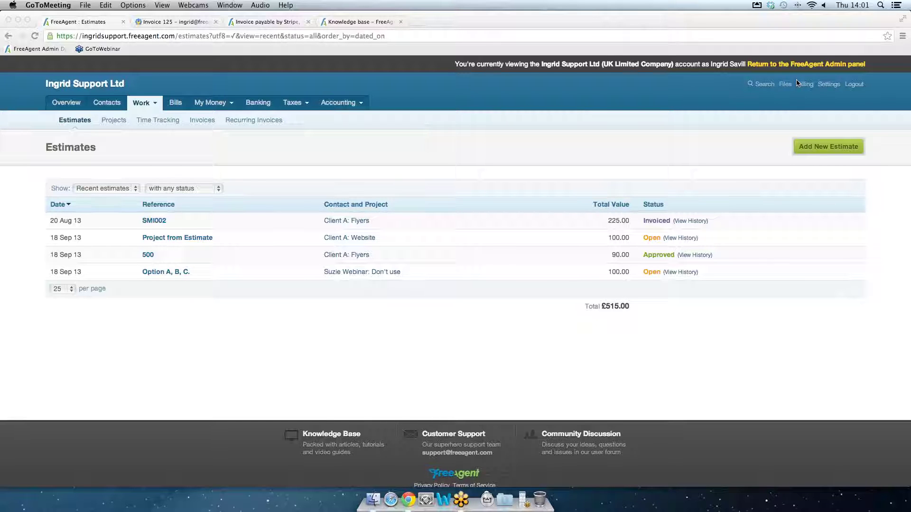
Start a new estimate for Client A and assign it to the Website project
left_click(85, 22)
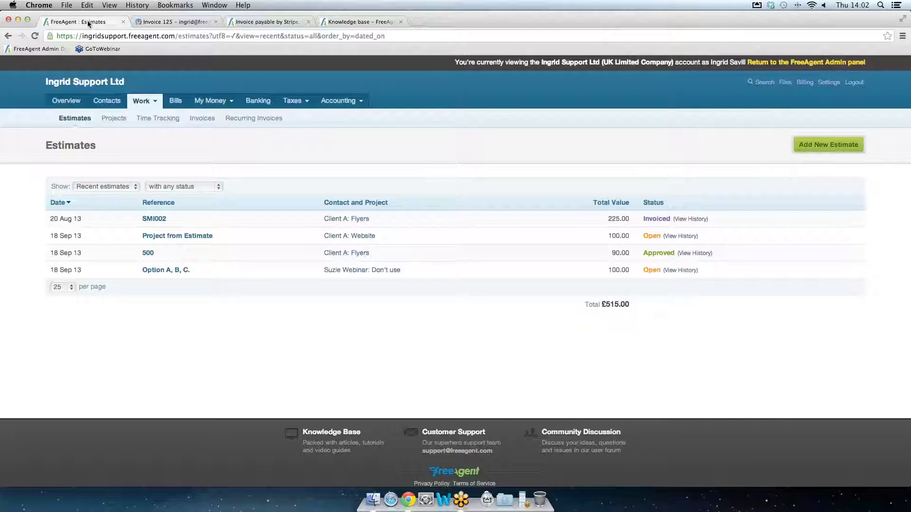
mouse_move(142, 105)
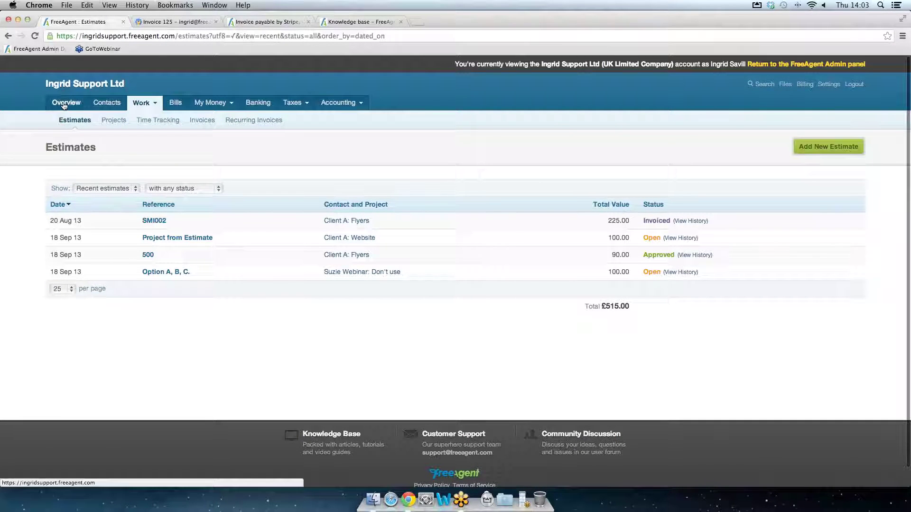
mouse_move(140, 101)
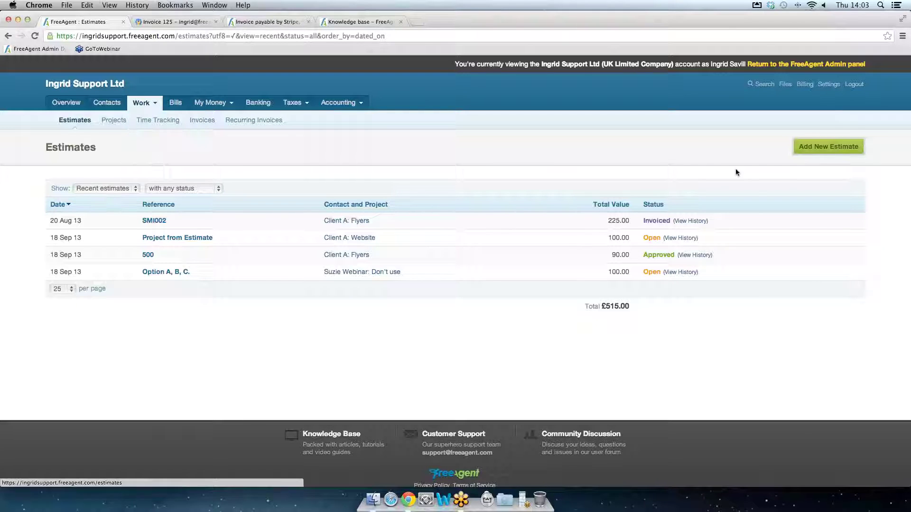
left_click(826, 148)
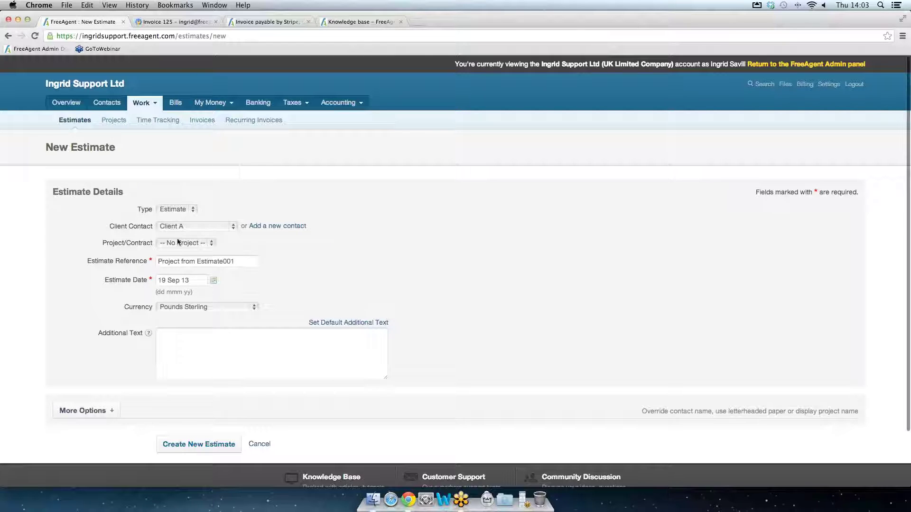
left_click(225, 227)
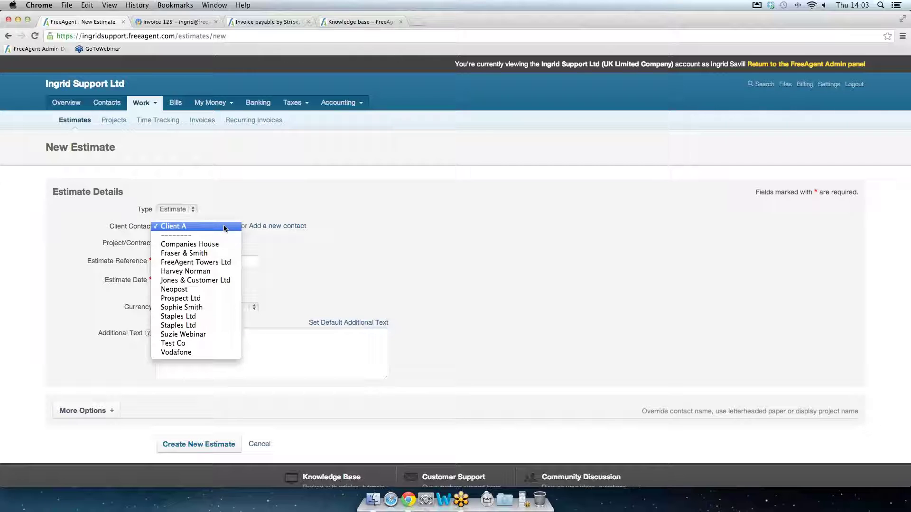
left_click(212, 228)
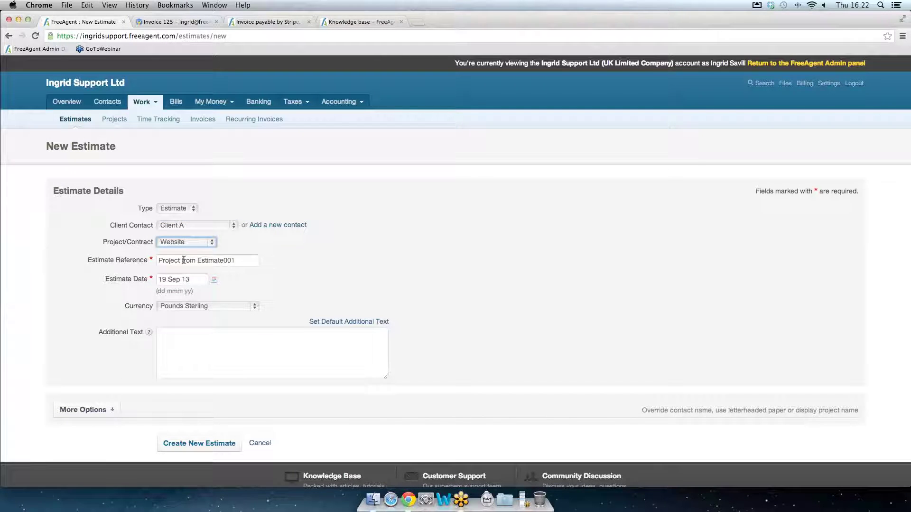
Change the estimate reference to Estimate 001
left_click(193, 260)
left_click_drag(197, 260, 127, 261)
key("BackSpace")
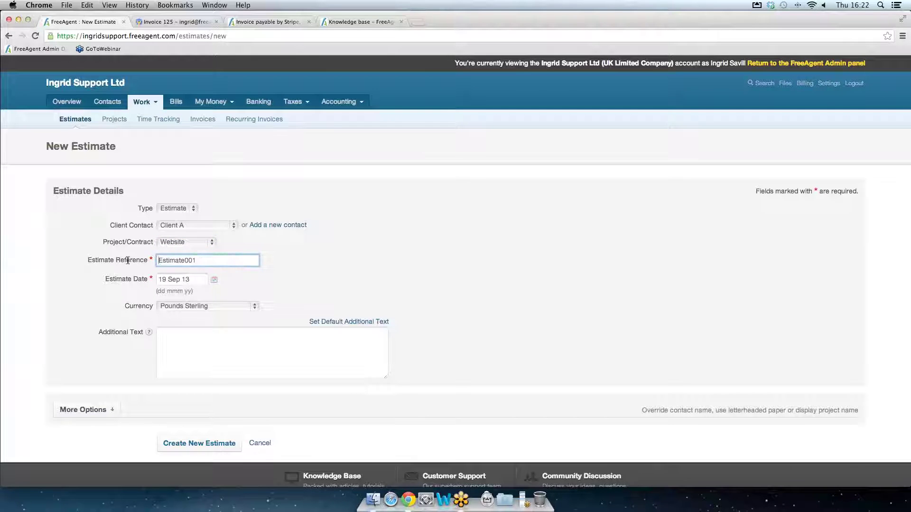
left_click(187, 260)
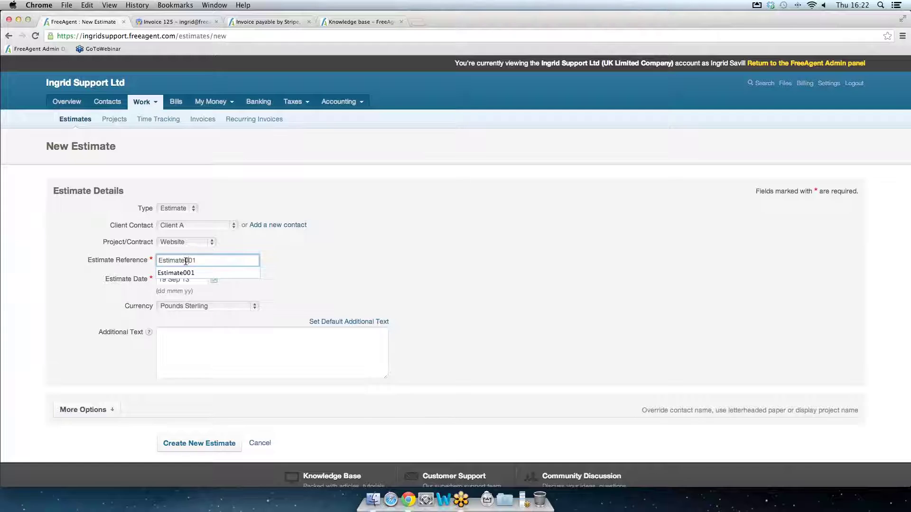
left_click(222, 261)
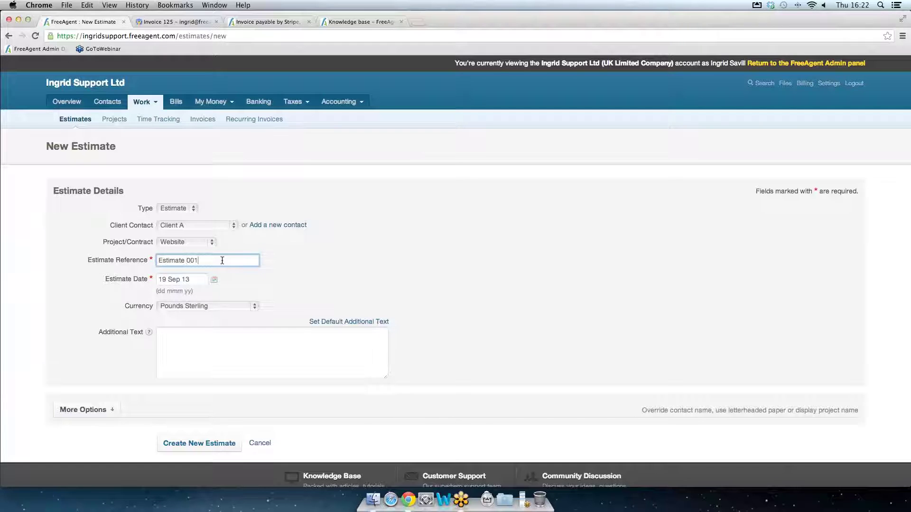
left_click(265, 295)
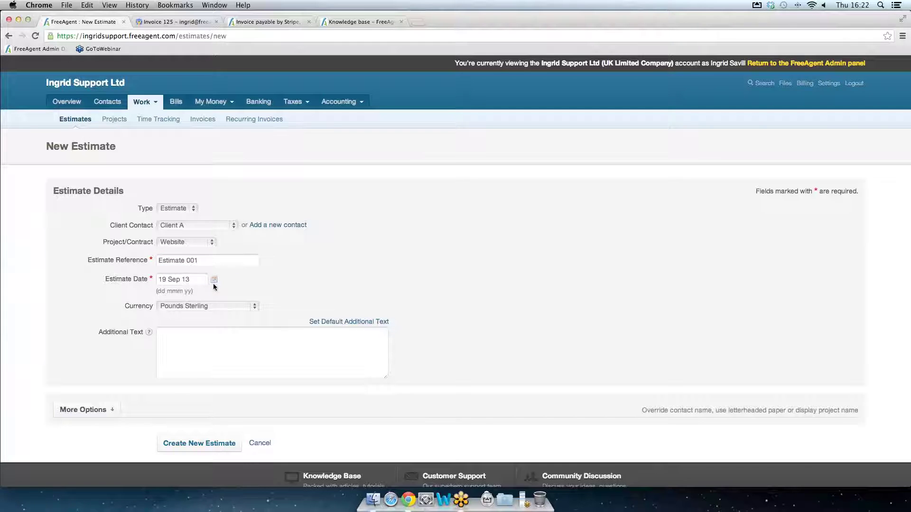
Check the estimate date calendar, expand the additional estimate options, and create the new estimate
left_click(214, 282)
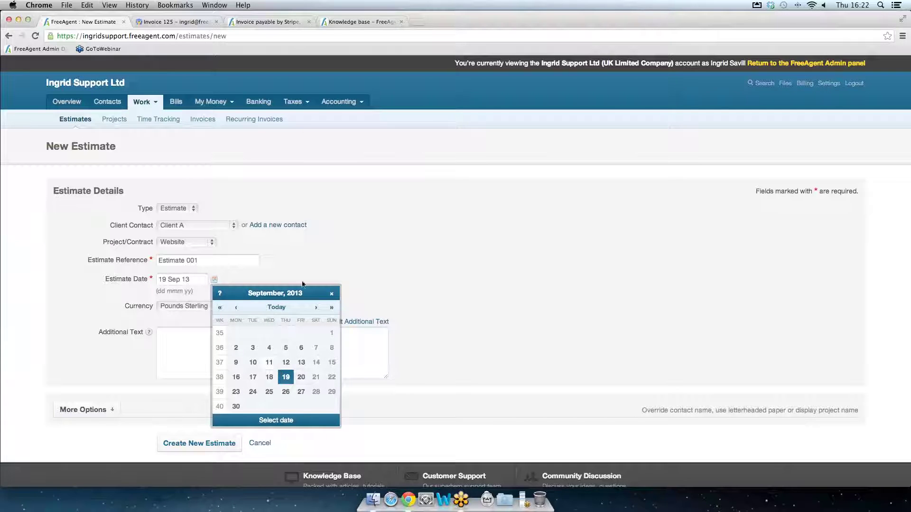
left_click(302, 260)
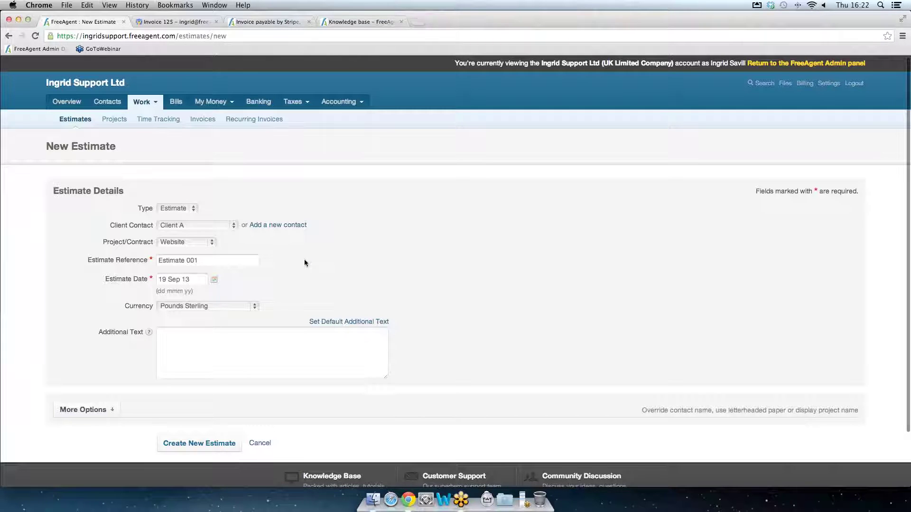
left_click(208, 343)
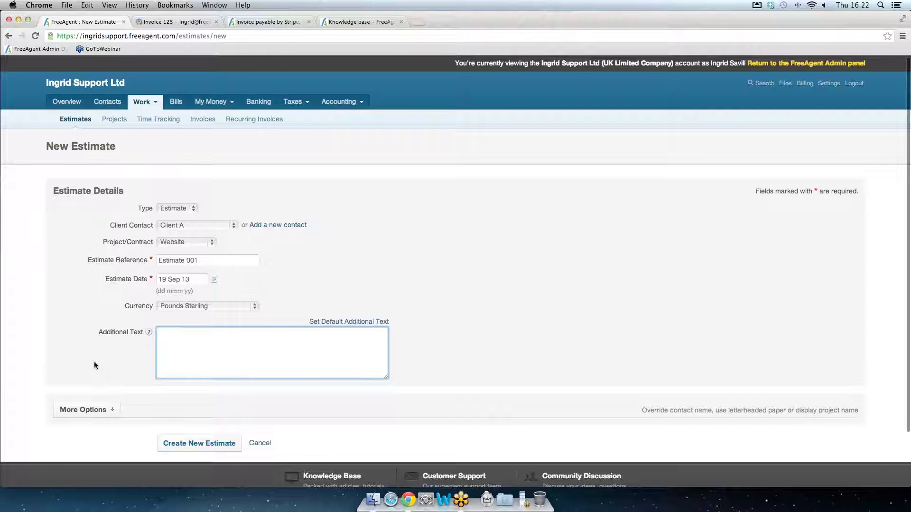
scroll(99, 370, "down", 2)
left_click(111, 382)
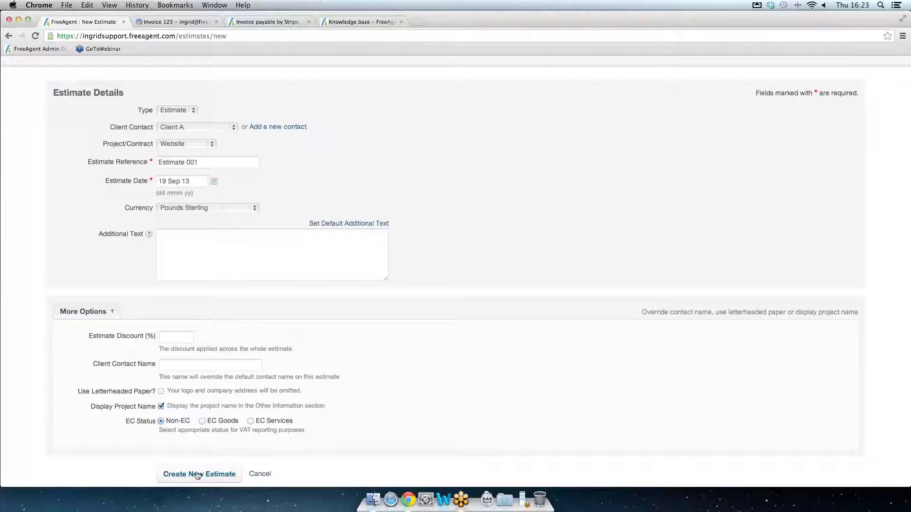
left_click(197, 474)
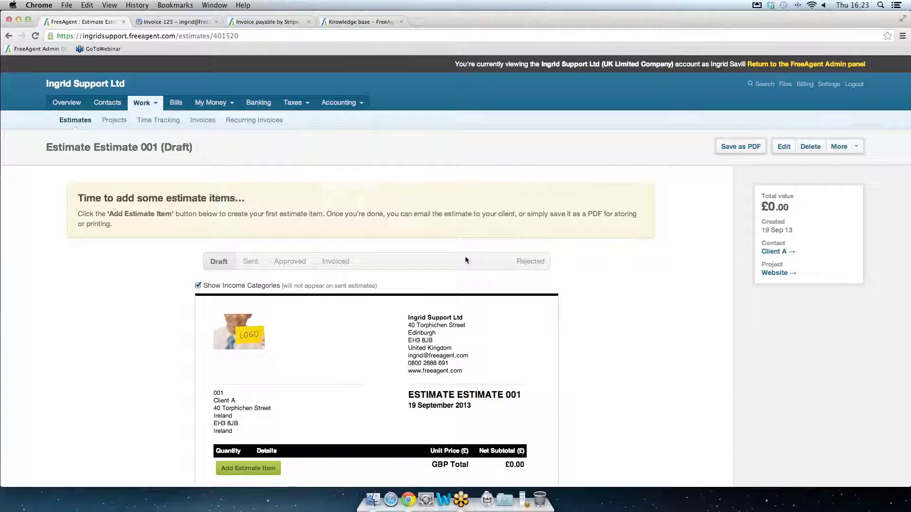
scroll(684, 265, "down", 3)
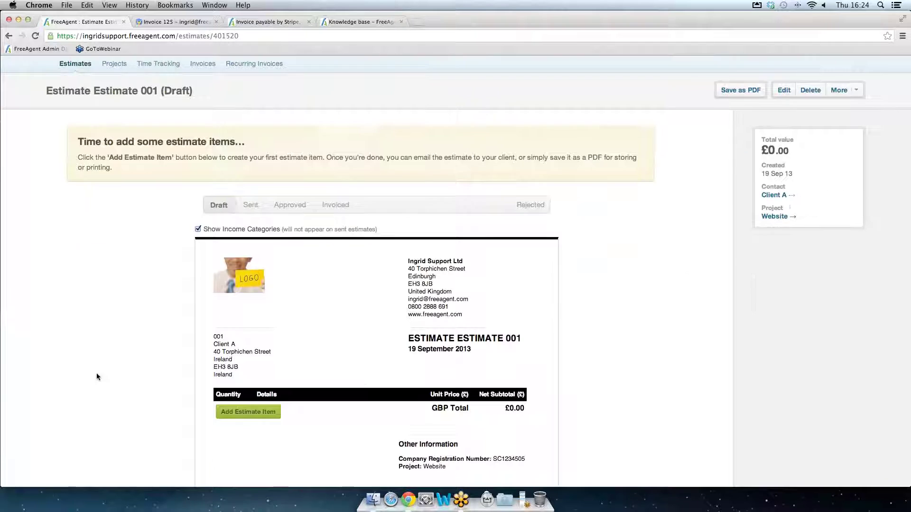
left_click(249, 416)
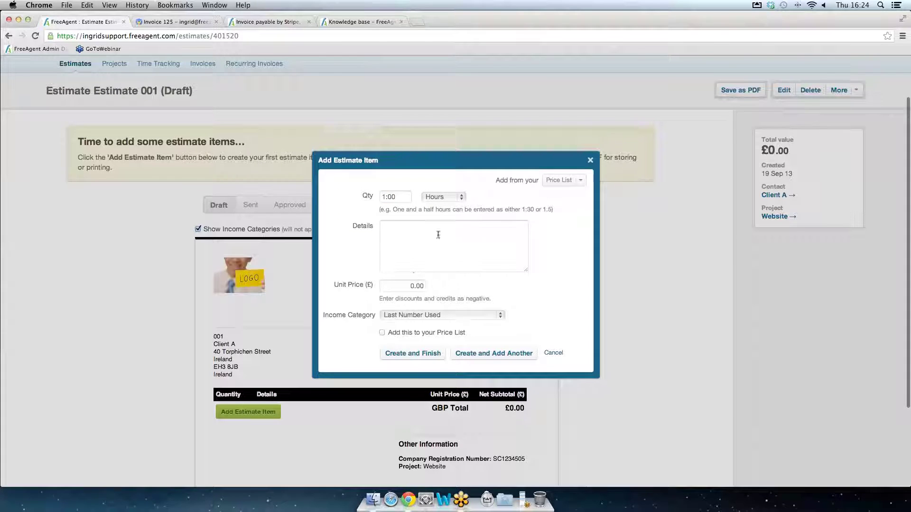
left_click(461, 198)
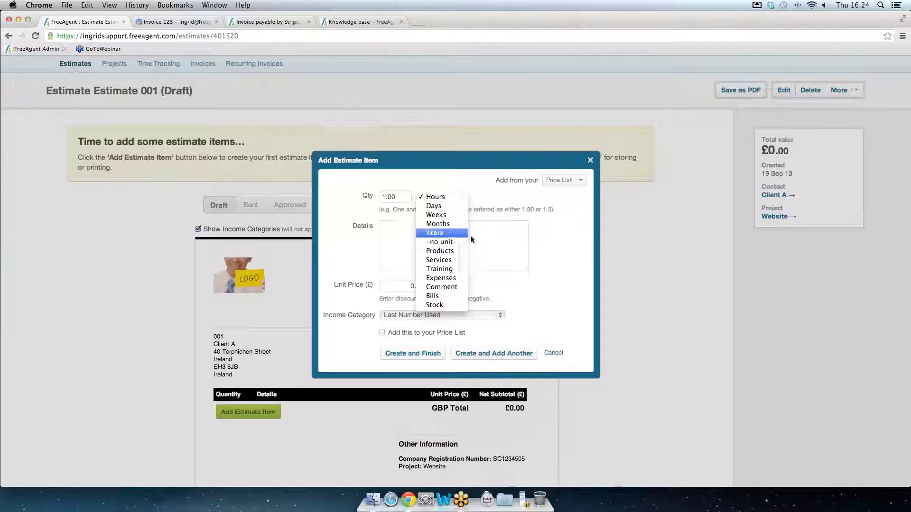
left_click(485, 240)
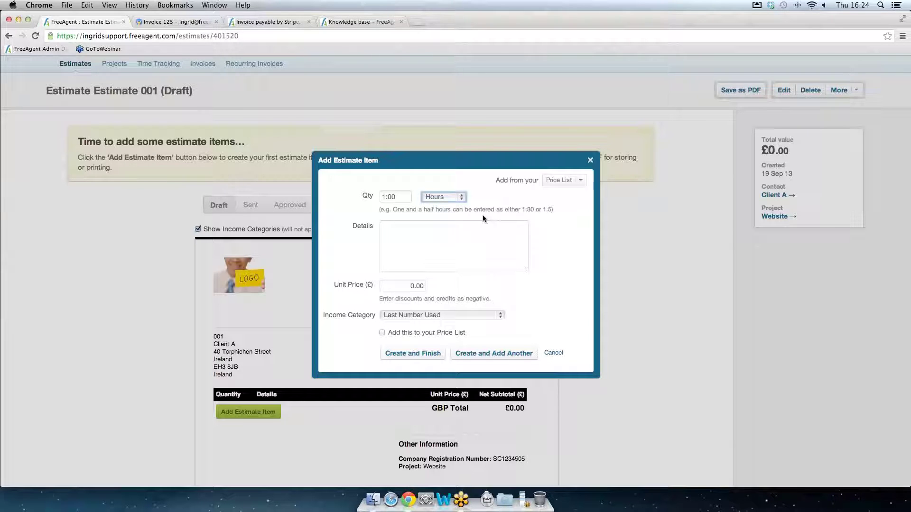
left_click(590, 160)
Review the saved price list items in the account settings, then return to the draft estimate
scroll(629, 219, "up", 2)
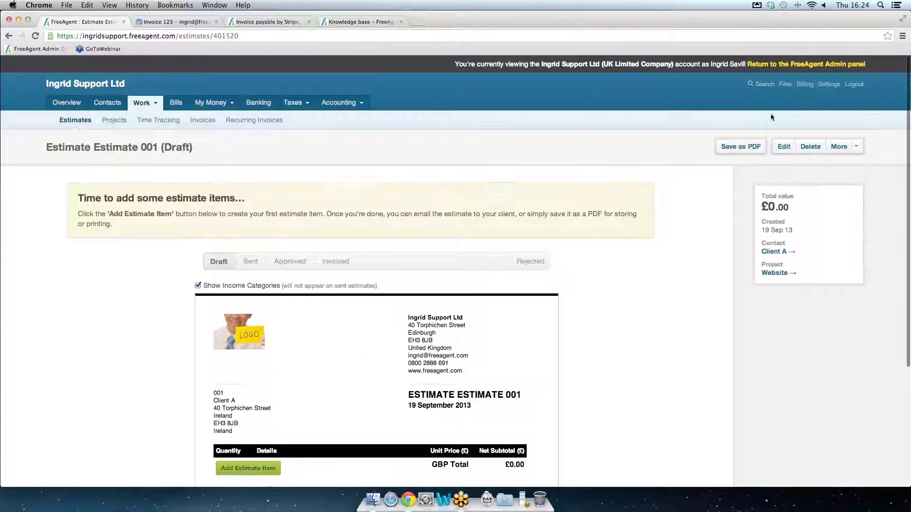
left_click(829, 85)
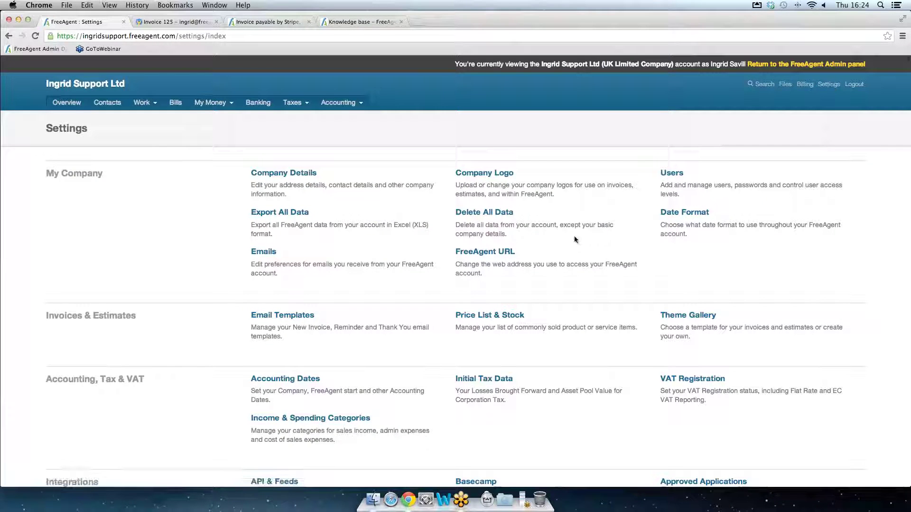
left_click(473, 316)
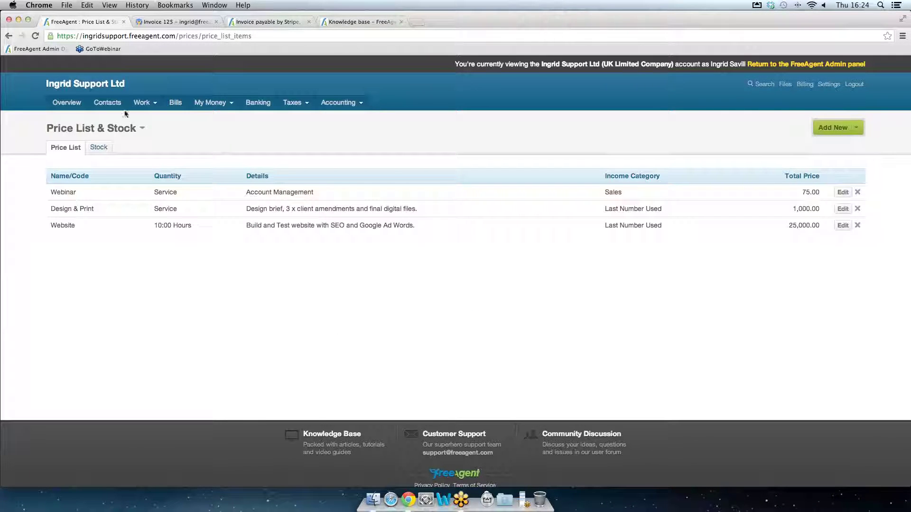
left_click(8, 37)
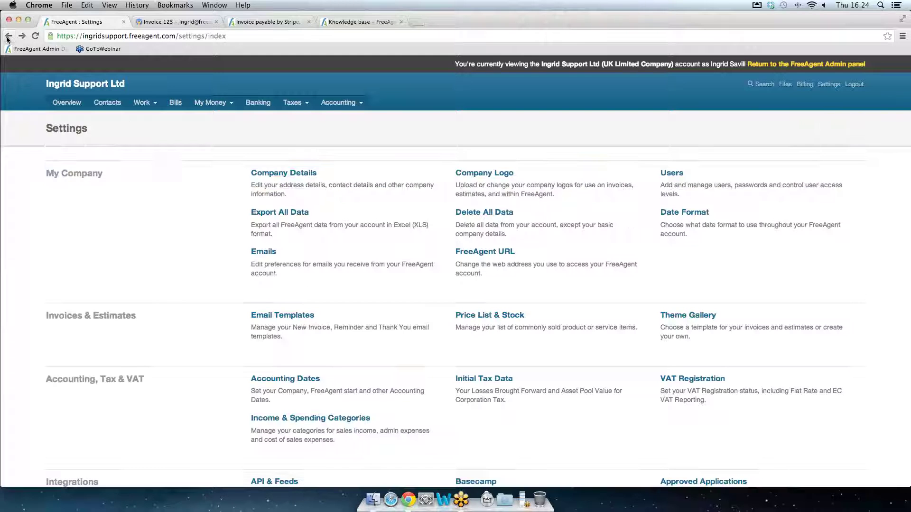
left_click(8, 38)
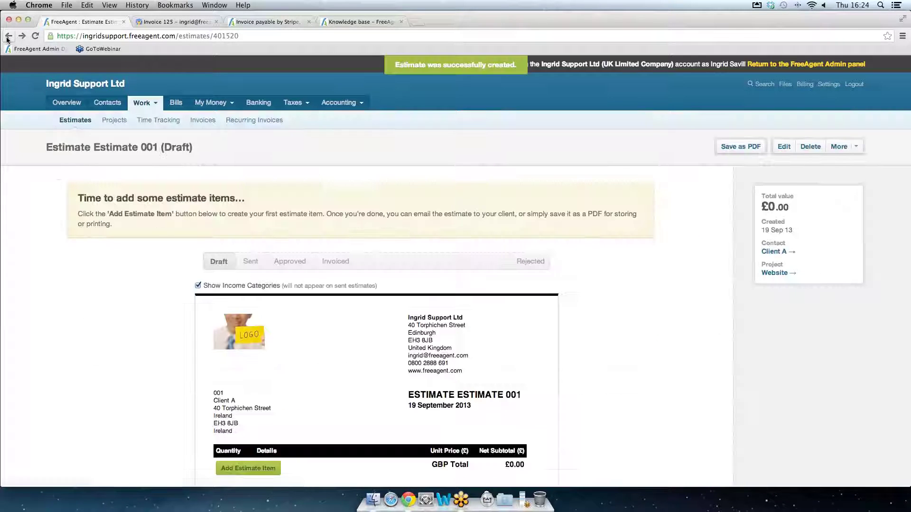
Add the Design & Print item from the price list to the estimate
scroll(630, 311, "down", 5)
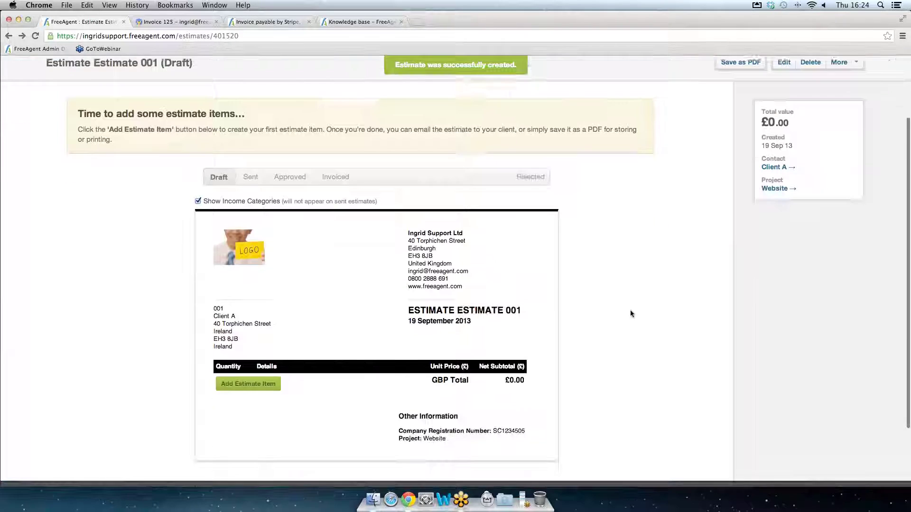
left_click(253, 373)
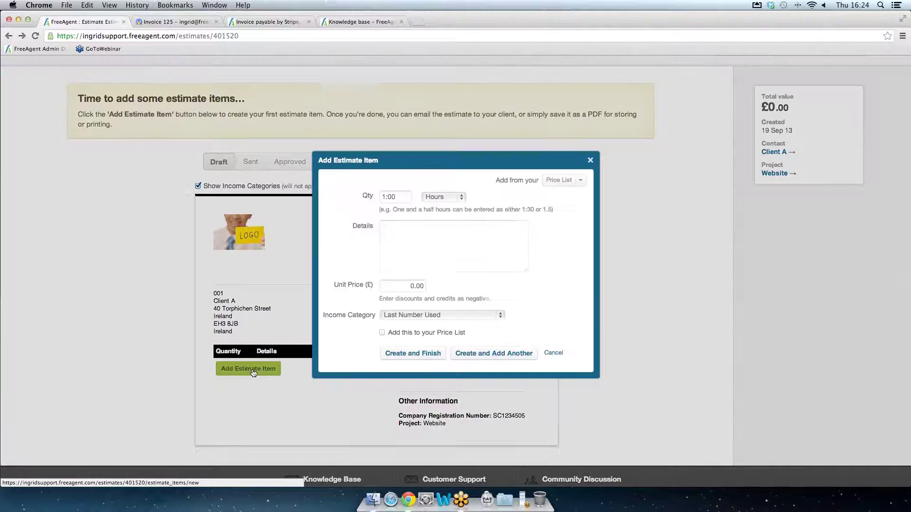
left_click(580, 181)
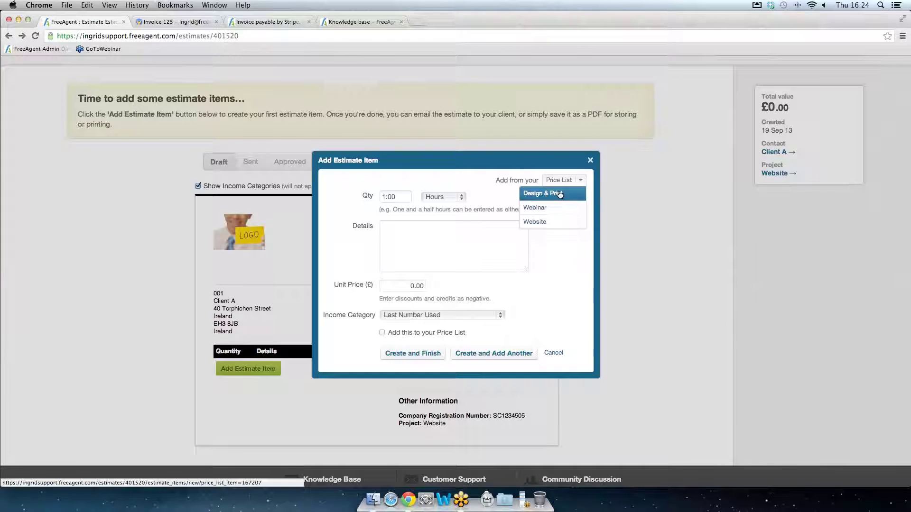
left_click(560, 194)
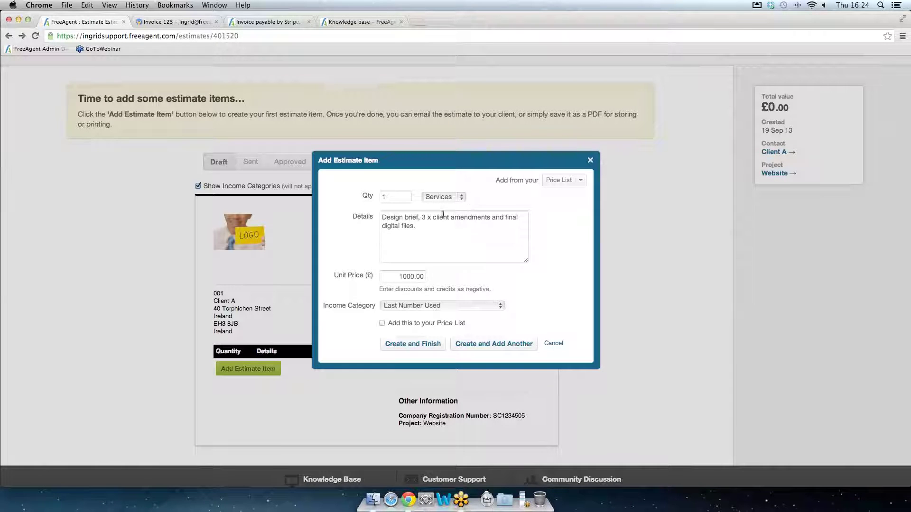
left_click(402, 345)
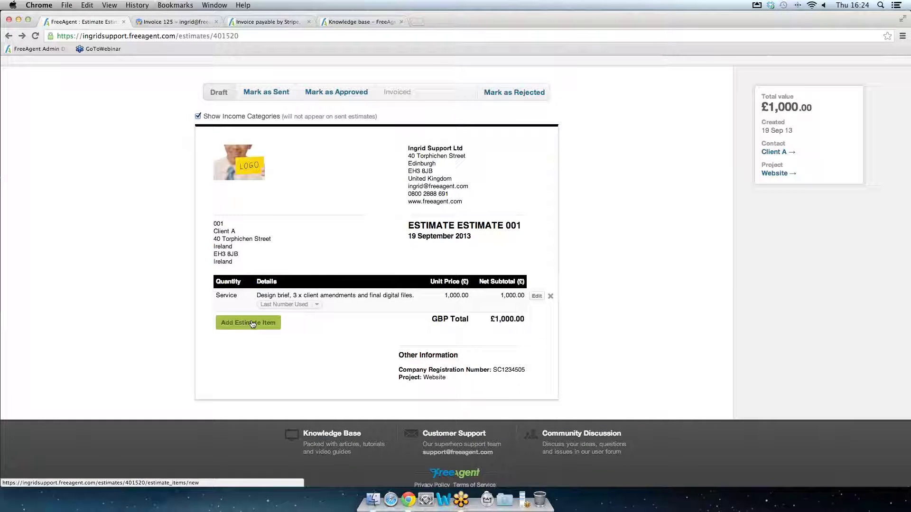
Add the Webinar item from the price list to the estimate with a quantity of 10 services
left_click(256, 322)
left_click(580, 180)
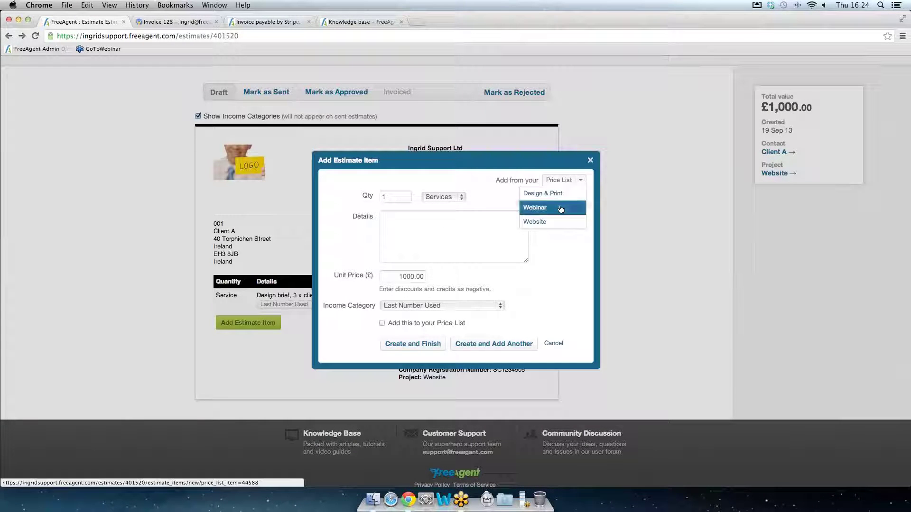
left_click(577, 205)
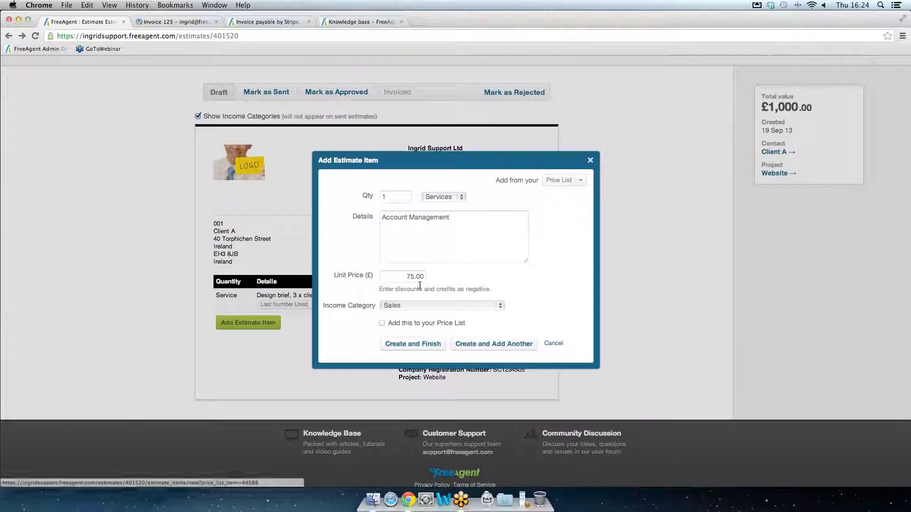
left_click(395, 196)
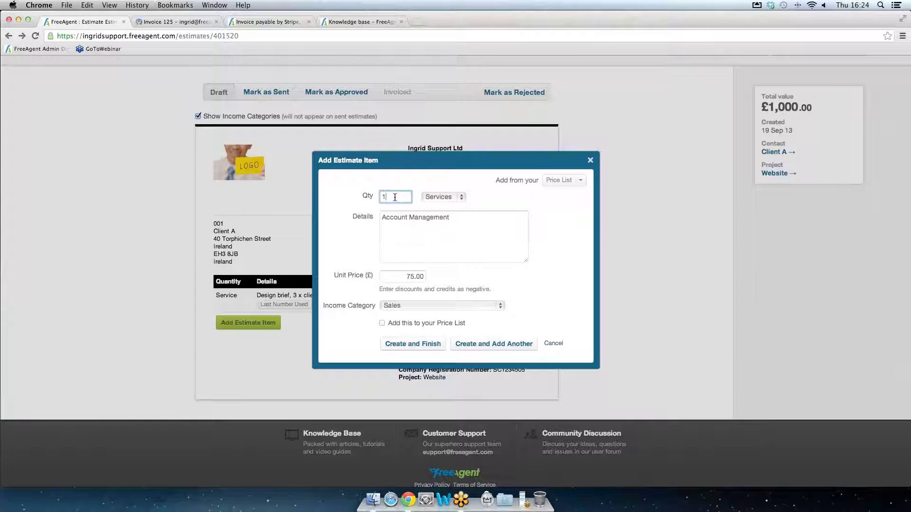
left_click(405, 344)
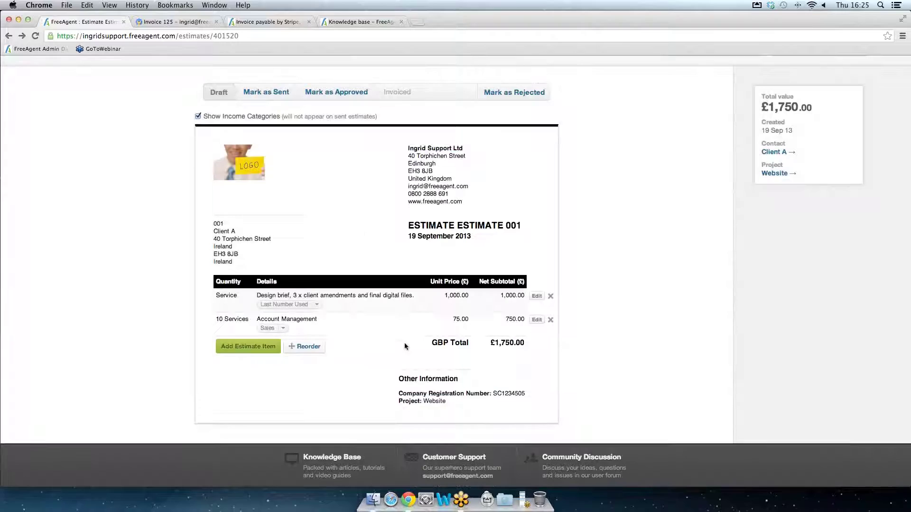
Add the website build and test item from the price list to the estimate with a quantity of 1 service
left_click(243, 352)
left_click(401, 195)
left_click(579, 180)
left_click(544, 223)
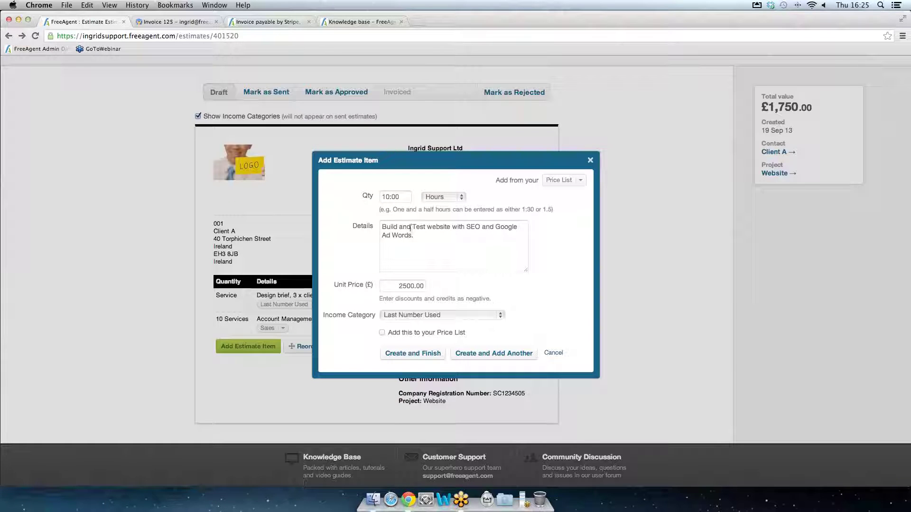
left_click_drag(404, 196, 368, 194)
type("1")
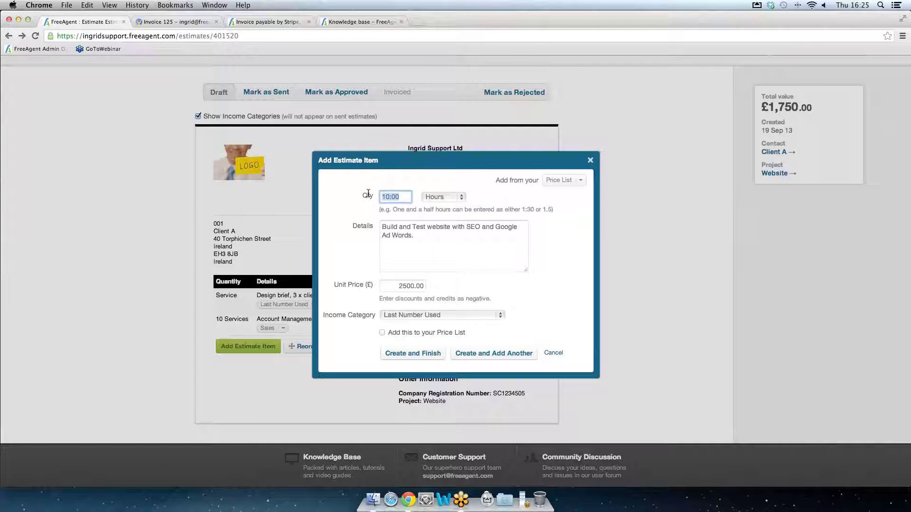
left_click(459, 196)
left_click(451, 259)
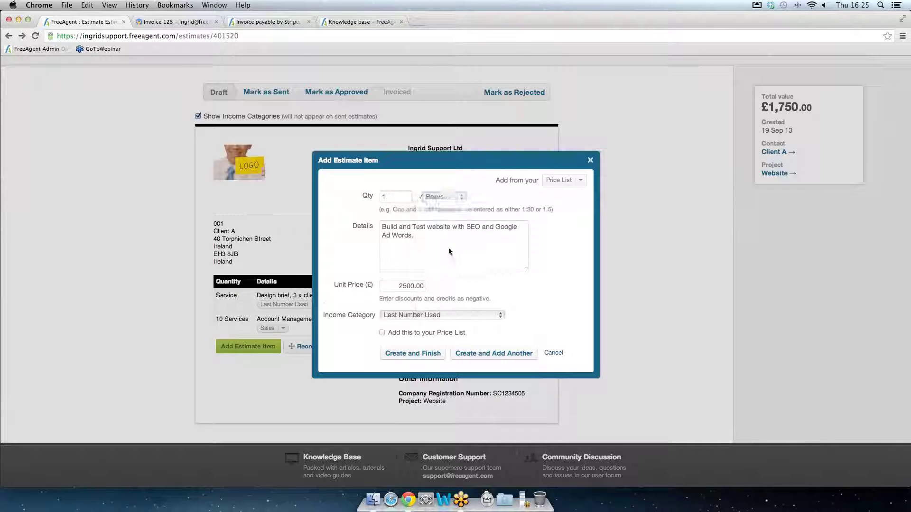
left_click(409, 344)
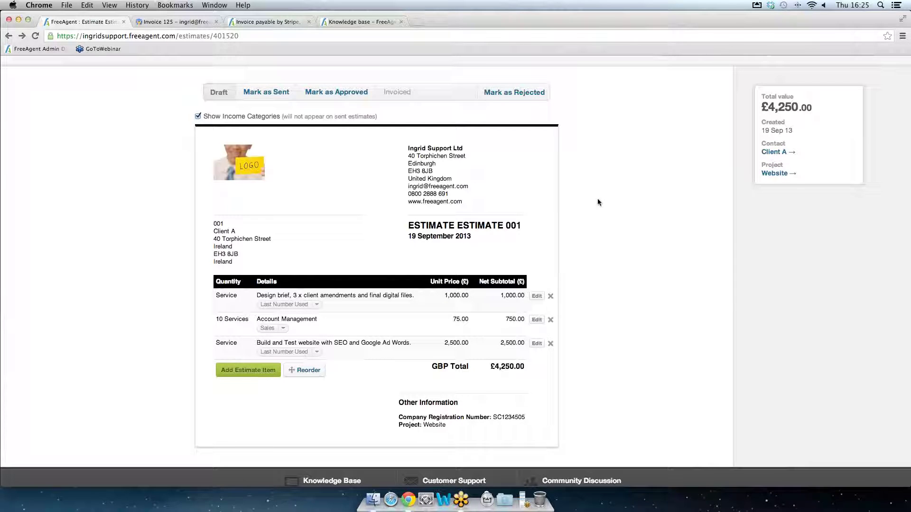
Check the additional actions available for the draft estimate and review its line items
scroll(650, 186, "up", 5)
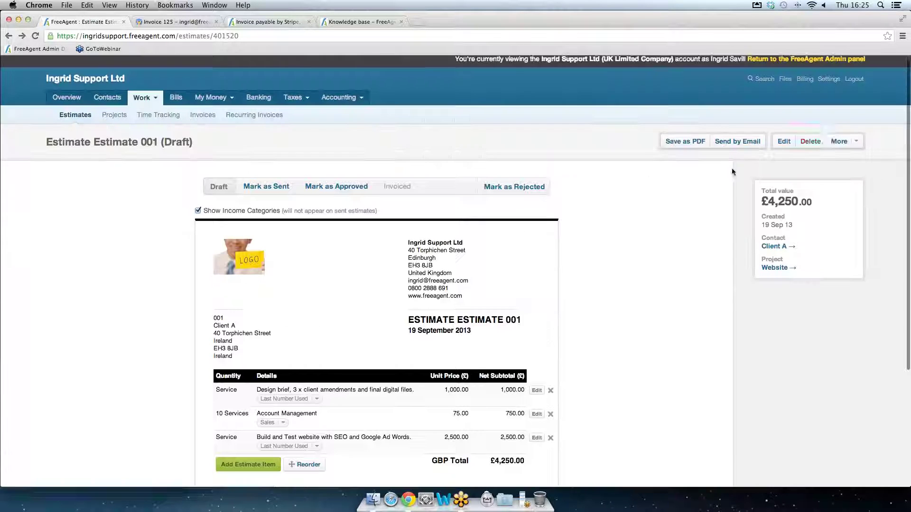
left_click(858, 146)
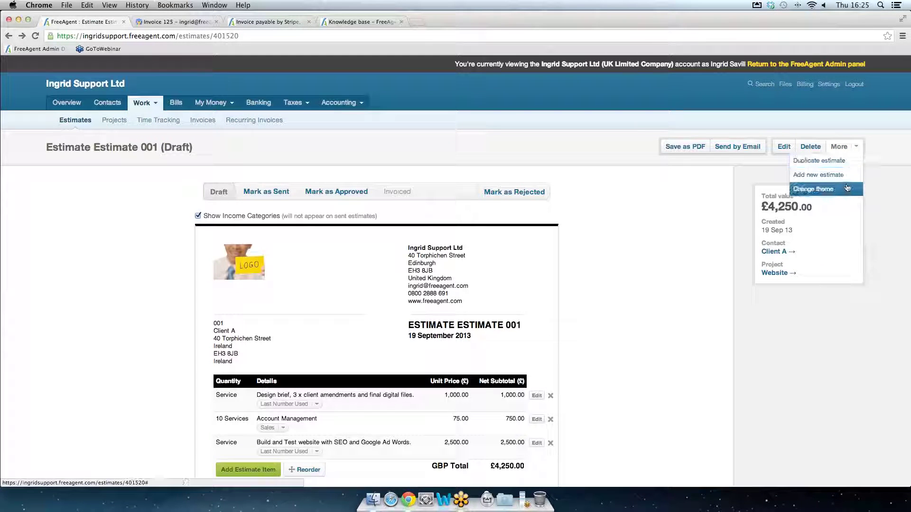
scroll(640, 221, "down", 5)
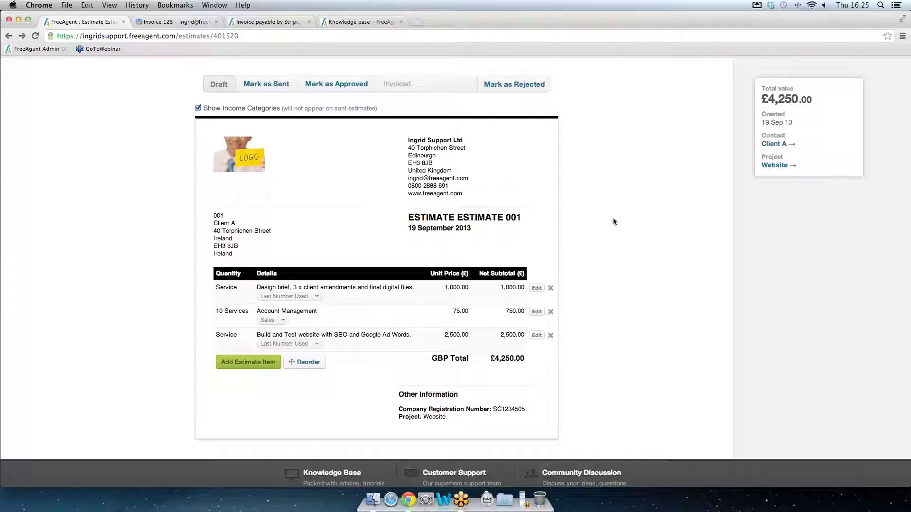
scroll(608, 213, "up", 1)
scroll(163, 183, "up", 5)
Open approved Estimate 500 from the estimates list and check its additional actions
mouse_move(145, 103)
left_click(153, 120)
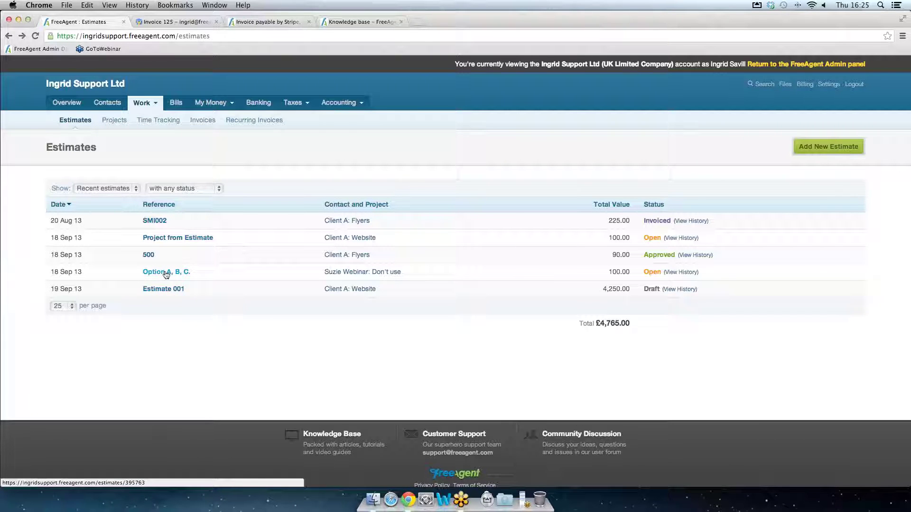
left_click(149, 255)
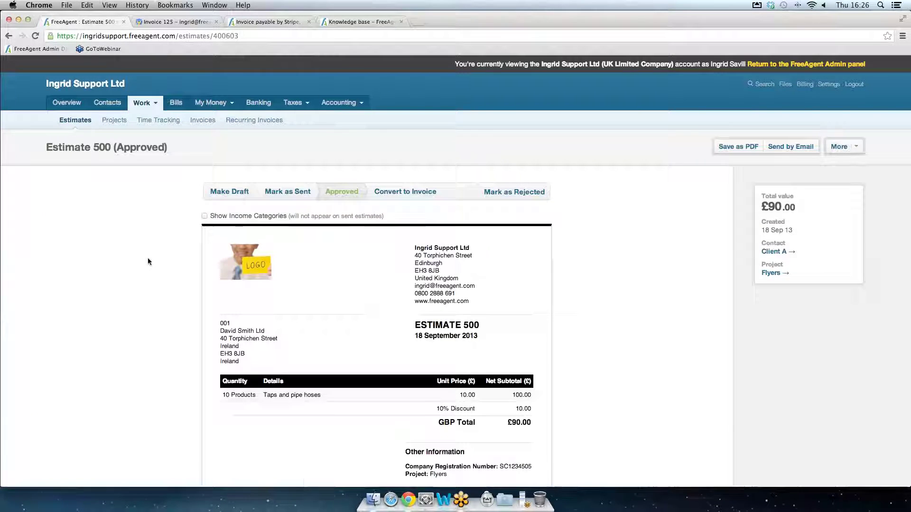
left_click(857, 147)
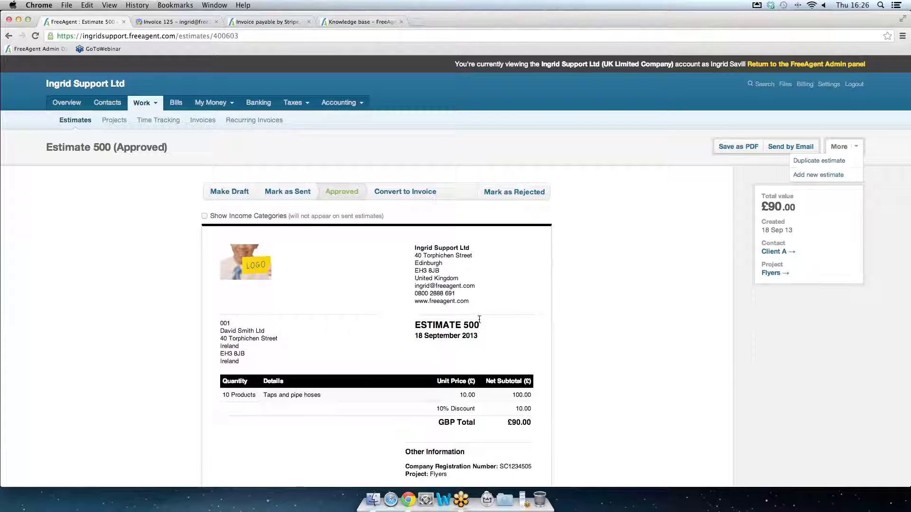
mouse_move(145, 106)
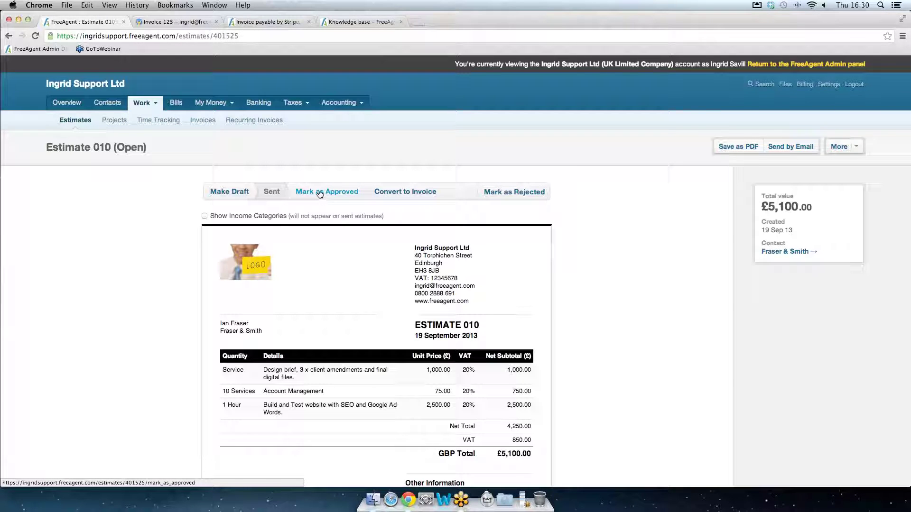
Mark Estimate 010 as approved and create a project with tasks from it, named Website, with a billing rate of 50 per hour
left_click(322, 193)
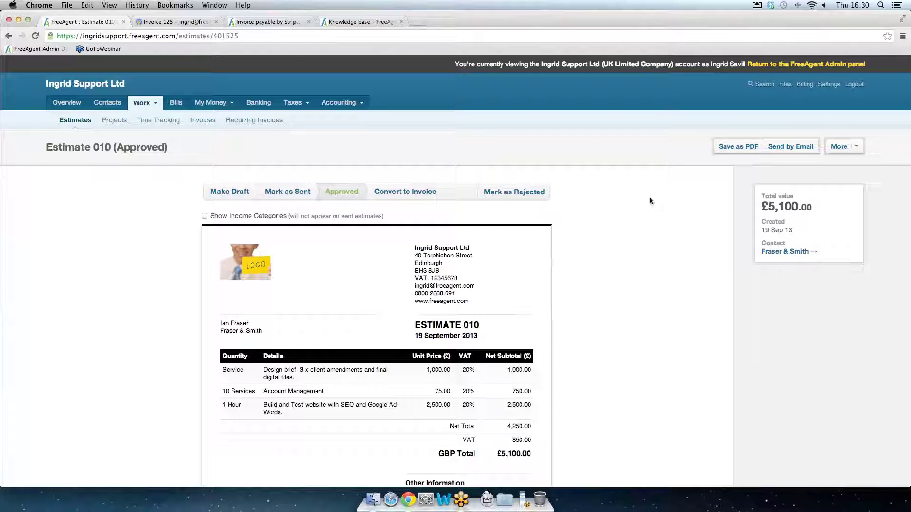
left_click(857, 147)
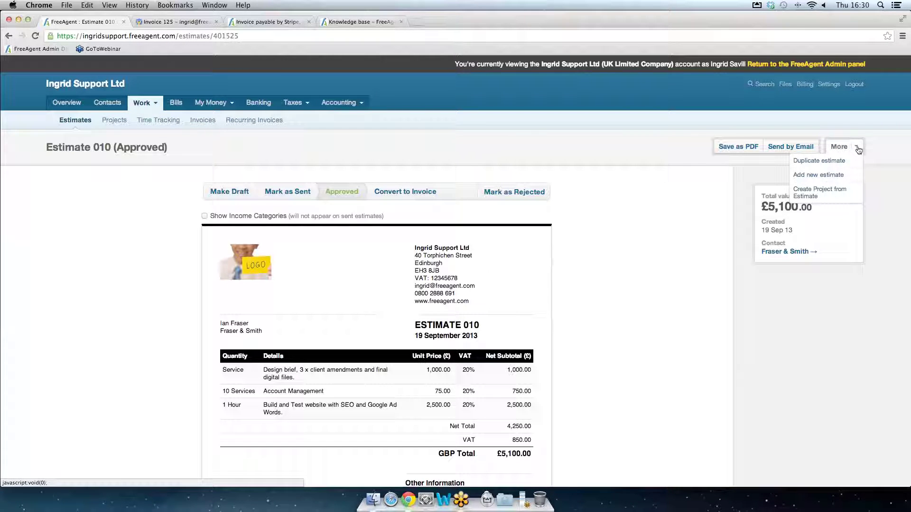
left_click(841, 190)
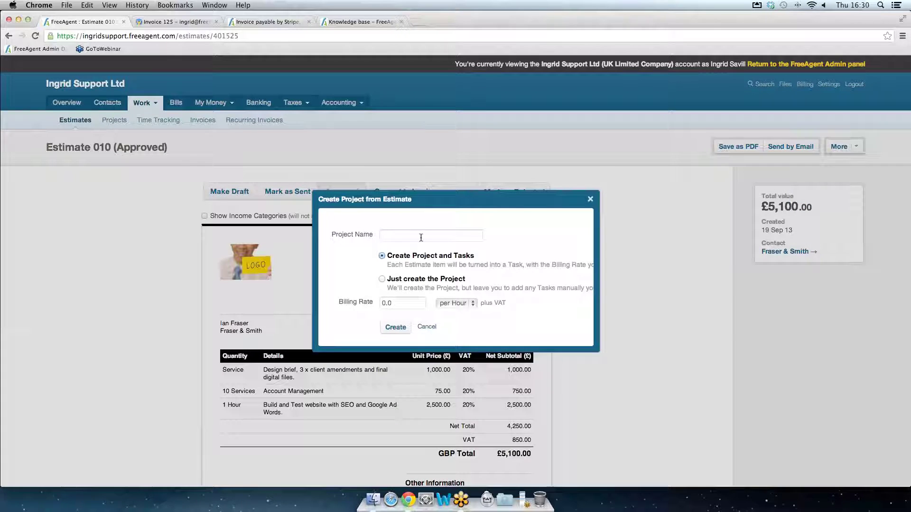
left_click(413, 236)
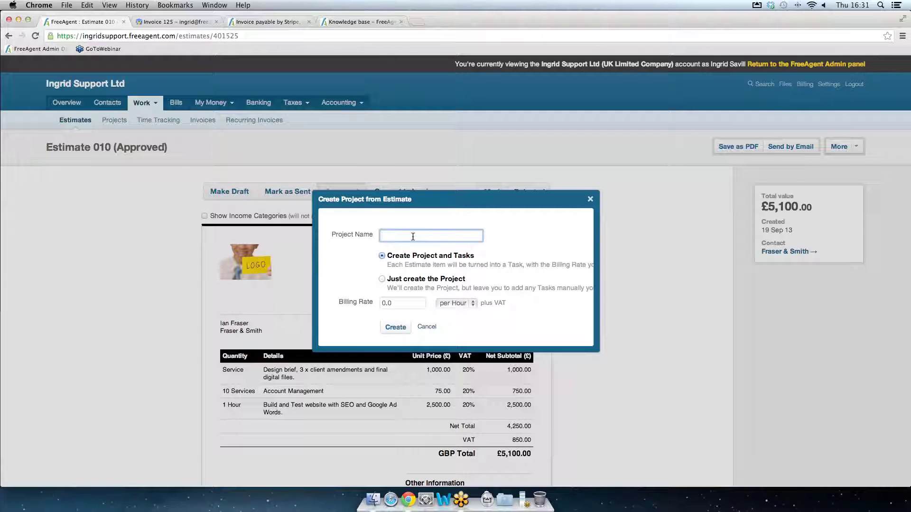
type("Website")
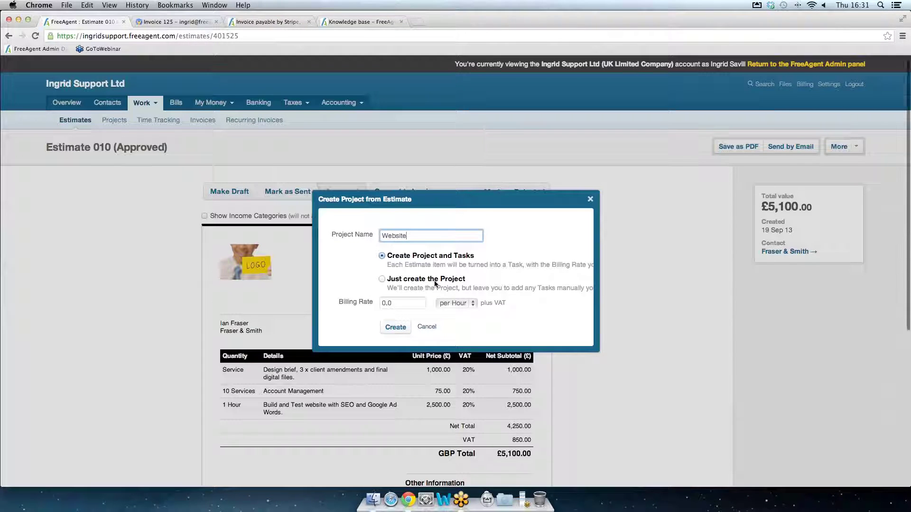
scroll(379, 322, "down", 2)
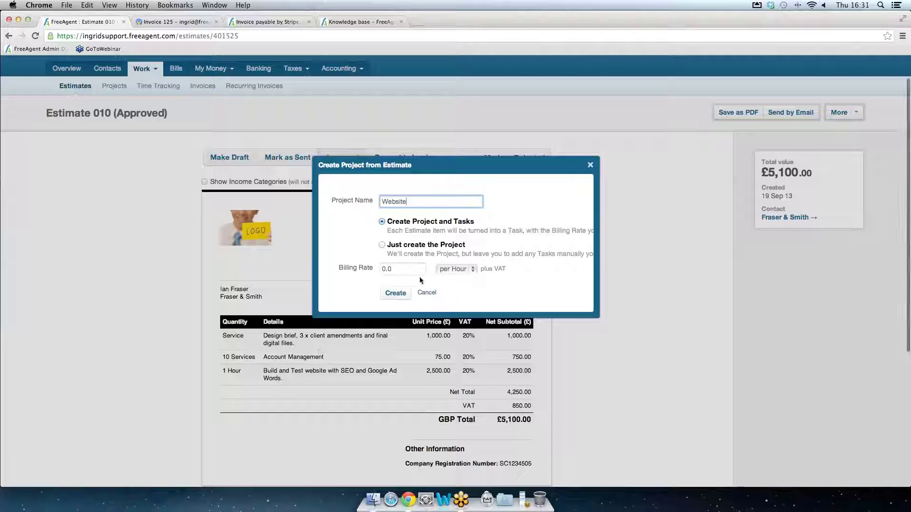
scroll(394, 235, "right", 1)
left_click(391, 269)
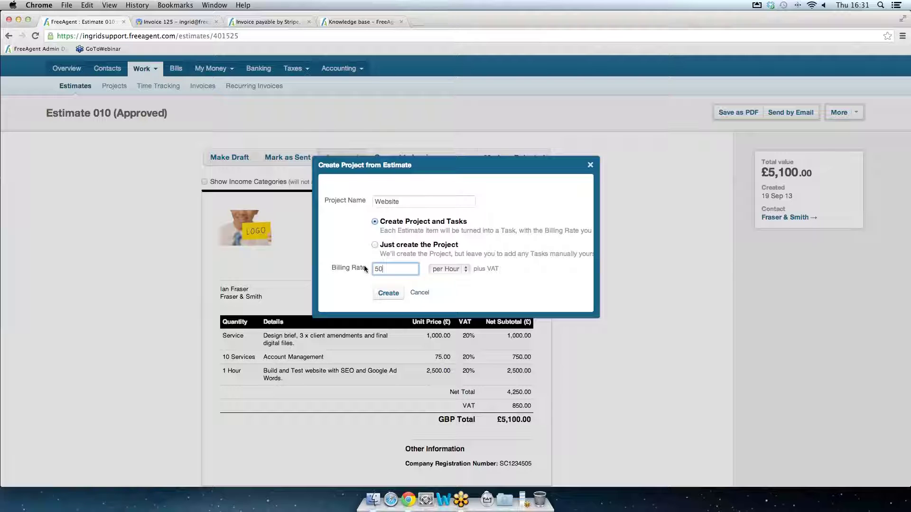
left_click(389, 294)
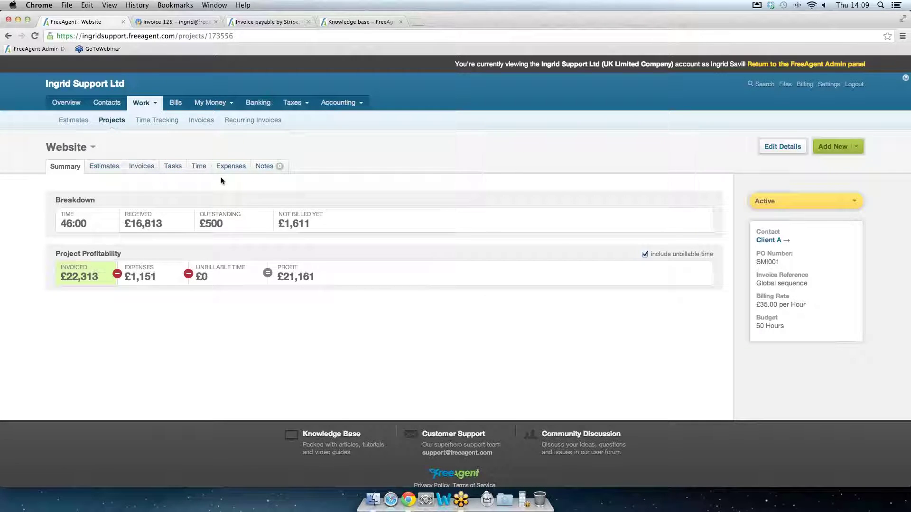
Review the invoices, expenses and time records of Client A's Website project
left_click(143, 168)
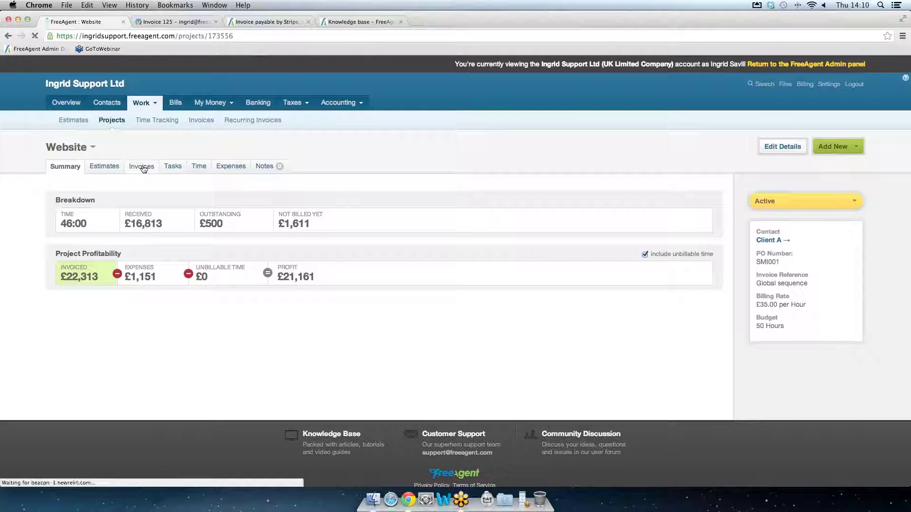
left_click(230, 169)
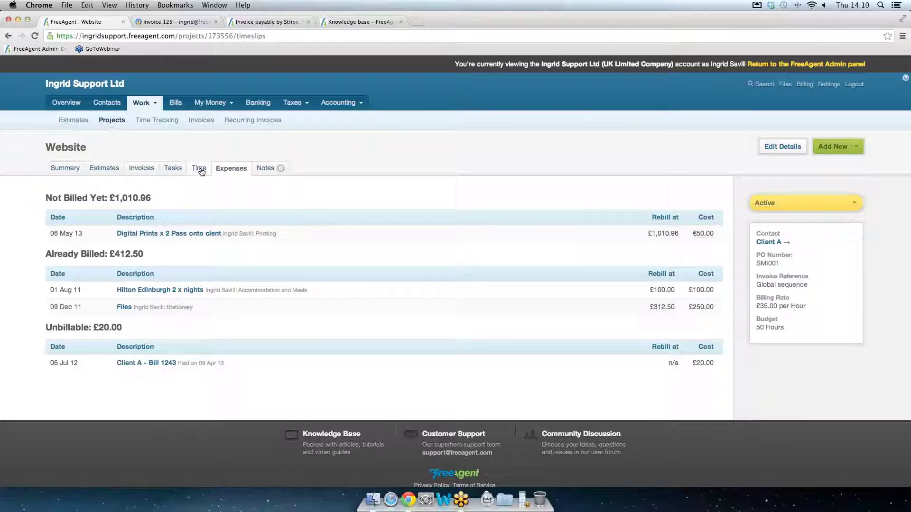
left_click(199, 169)
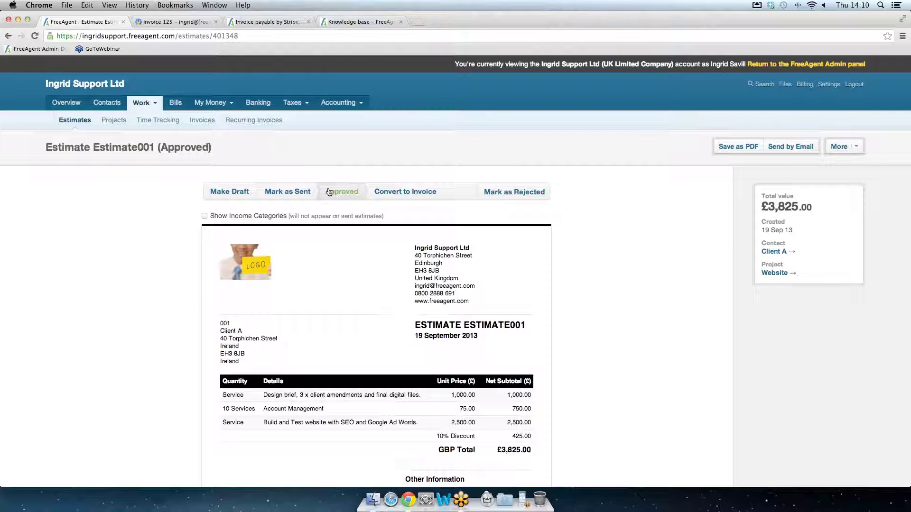
Convert approved Estimate001 to an invoice and inspect the design brief item's editable details without changing them
left_click(401, 192)
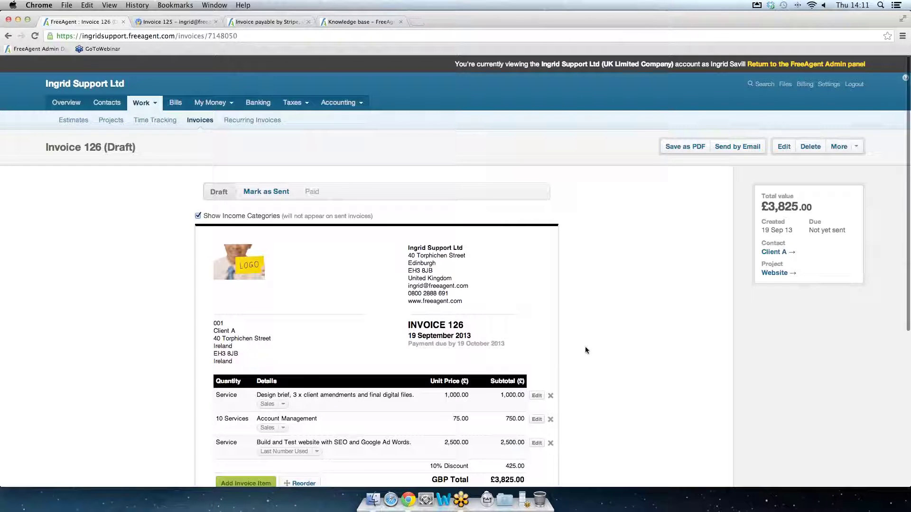
scroll(585, 350, "down", 1)
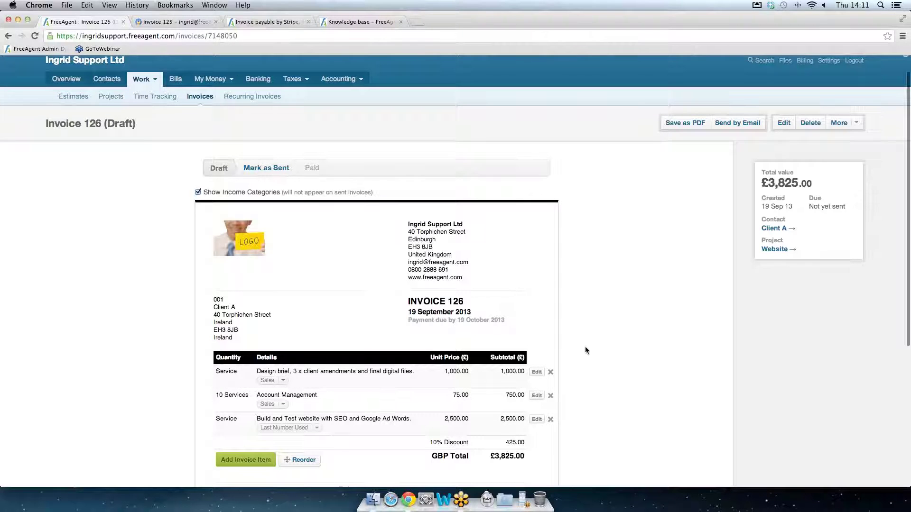
scroll(560, 360, "down", 1)
left_click(538, 365)
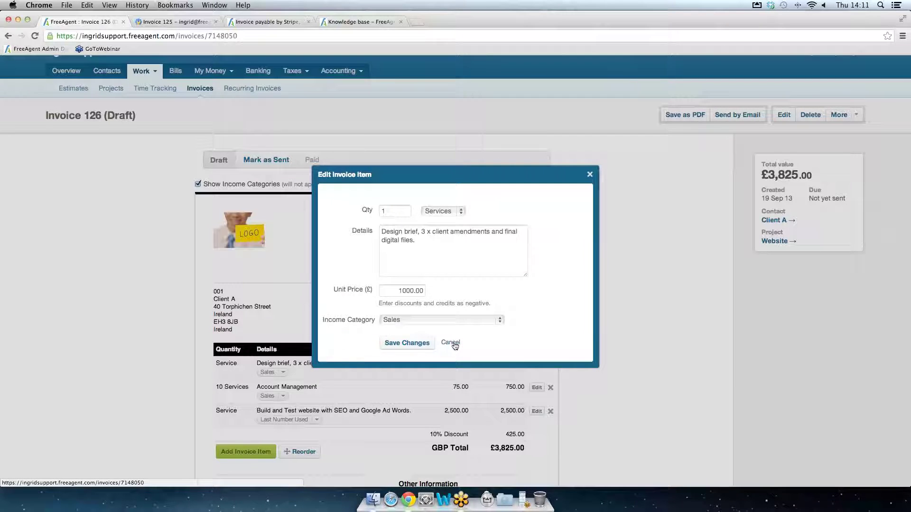
left_click(451, 344)
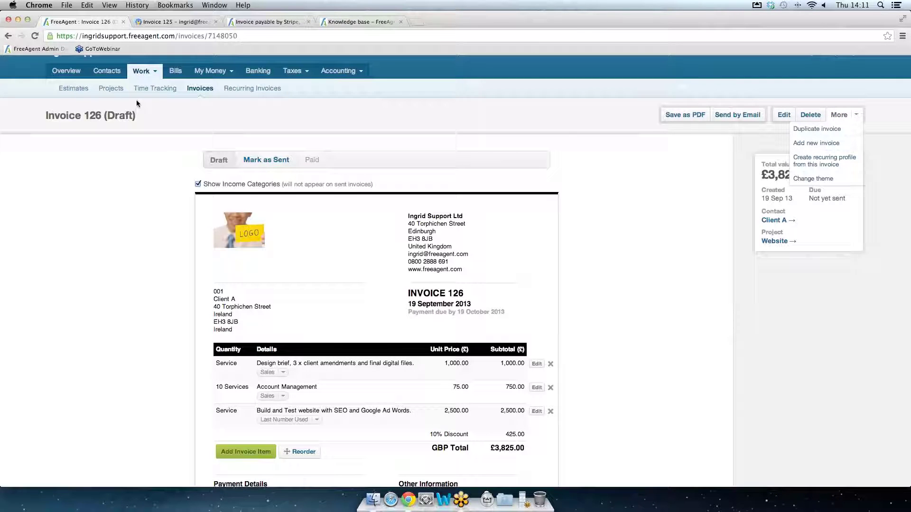
Start a new blank invoice from the invoices list and enable PayPal as an online payment option
mouse_move(141, 71)
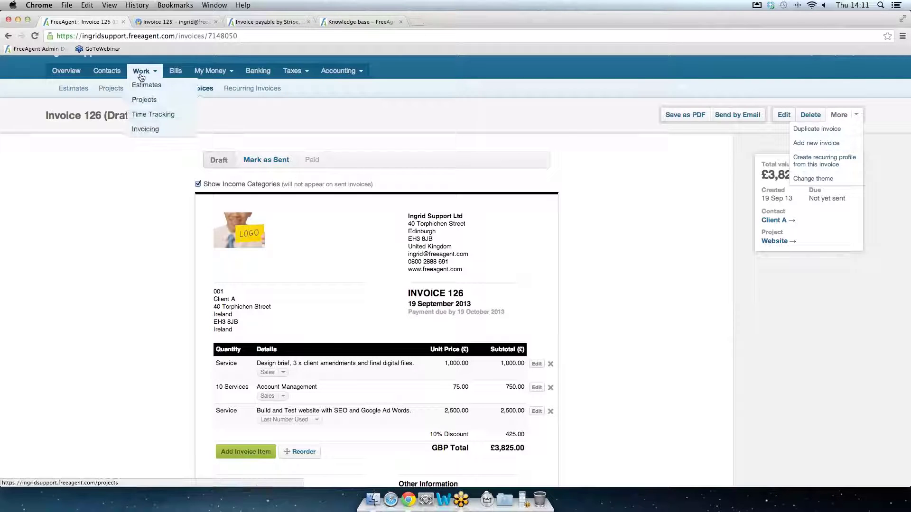
left_click(147, 130)
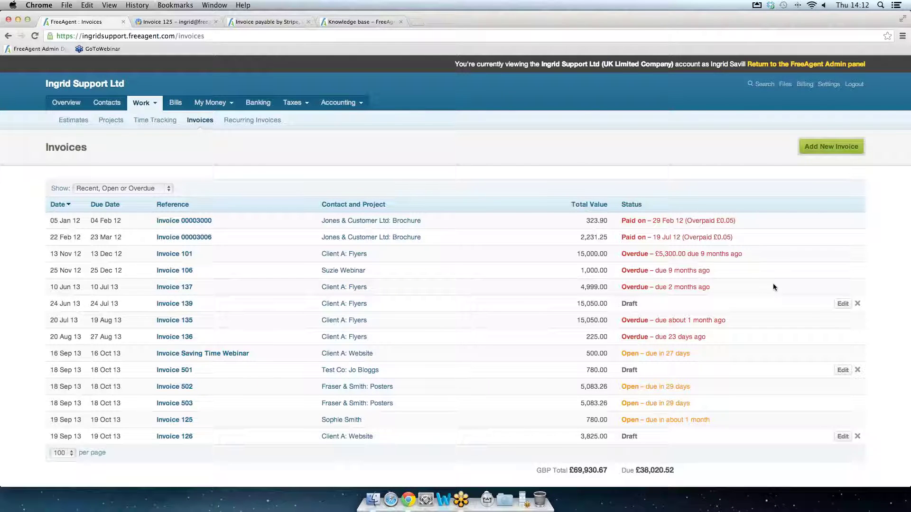
left_click(828, 145)
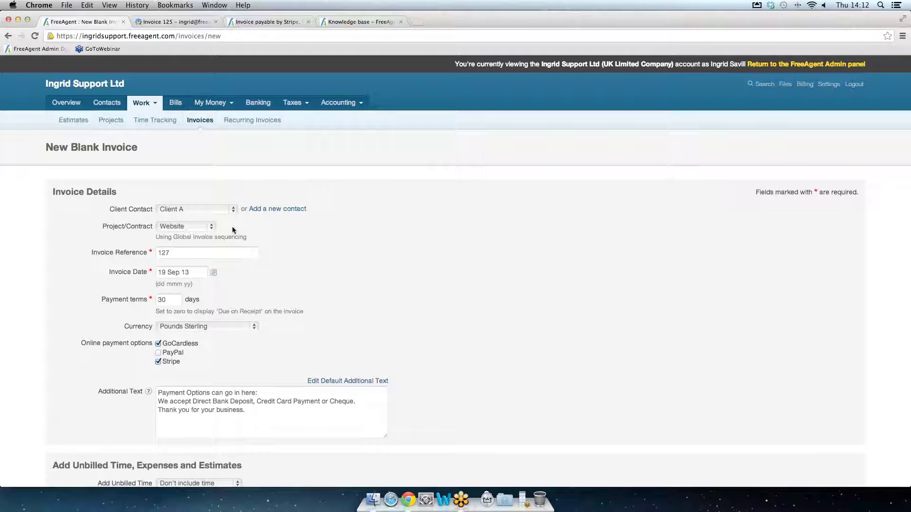
scroll(284, 279, "down", 1)
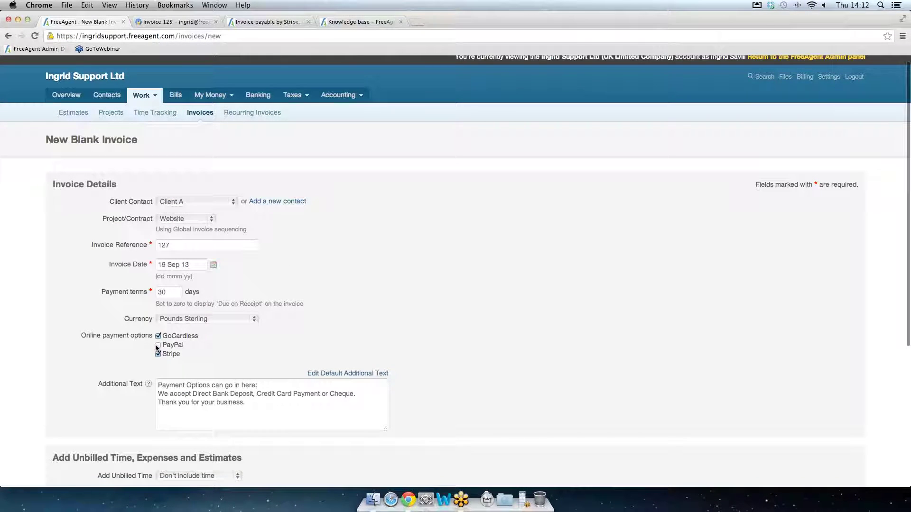
left_click(159, 346)
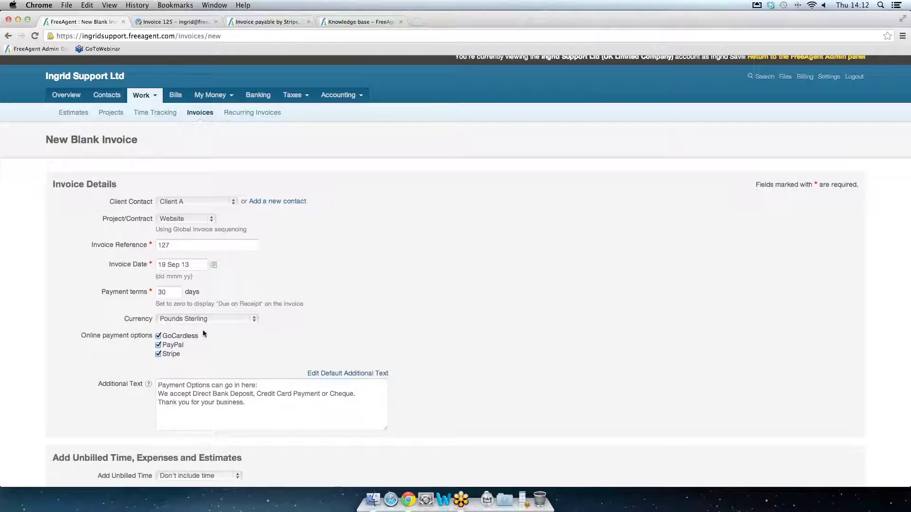
Set the new invoice to include unbilled time as one line per timeslip
scroll(294, 331, "down", 1)
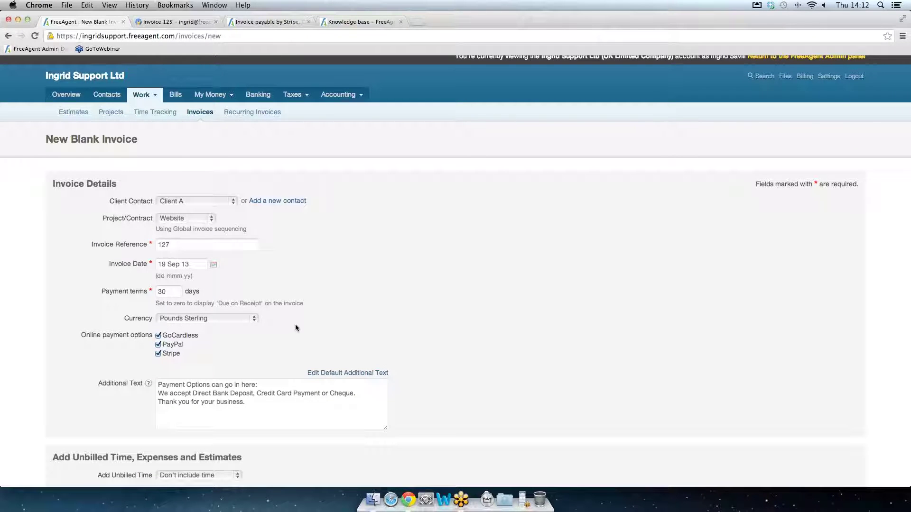
scroll(278, 307, "down", 5)
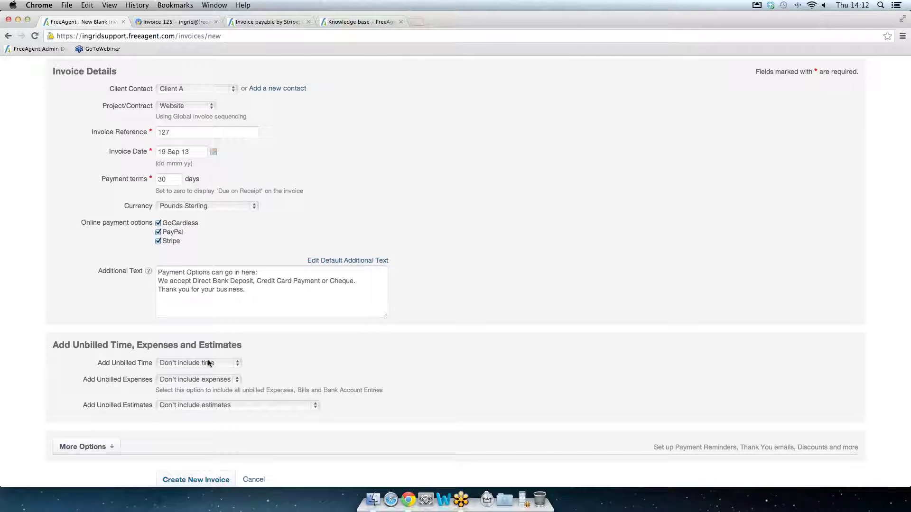
left_click(238, 365)
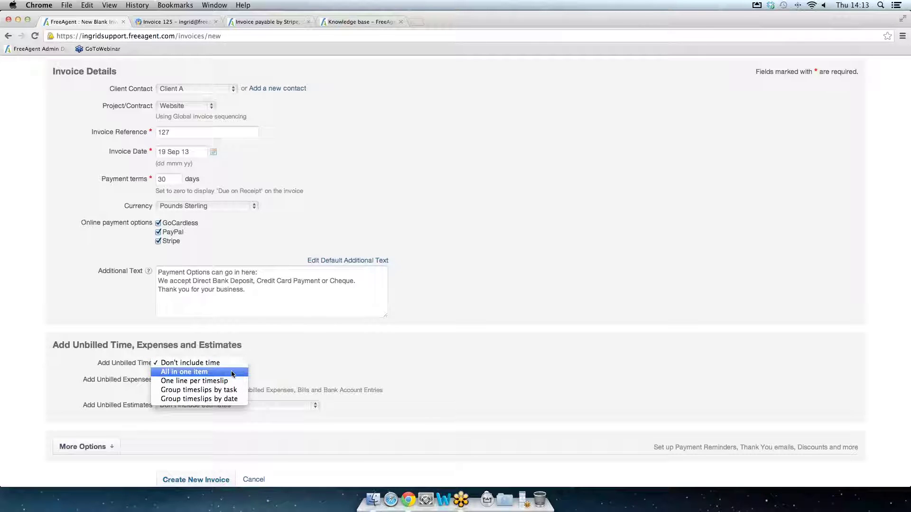
left_click(233, 373)
left_click(236, 365)
left_click(237, 372)
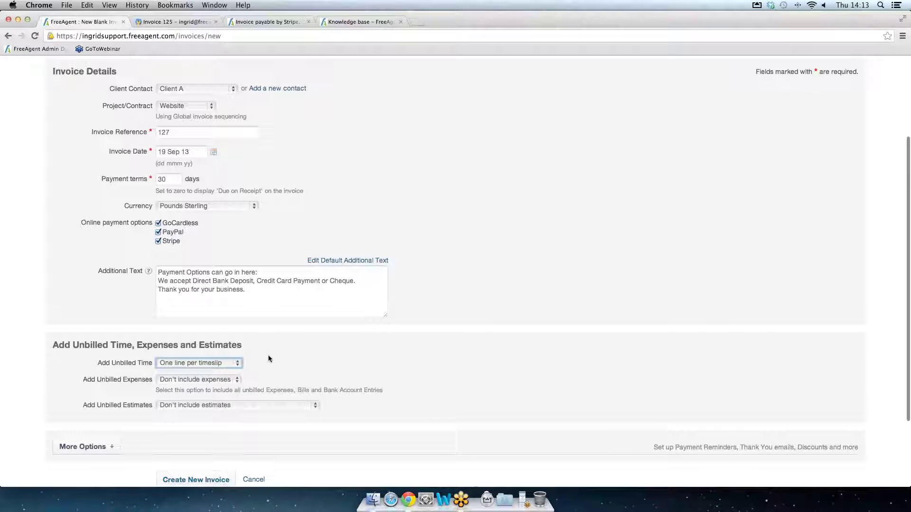
Include unbilled expenses as one line per expense and all open or approved estimates on separate lines, and create the invoice
scroll(268, 359, "down", 1)
left_click(237, 373)
left_click(232, 382)
scroll(284, 357, "down", 1)
left_click(312, 393)
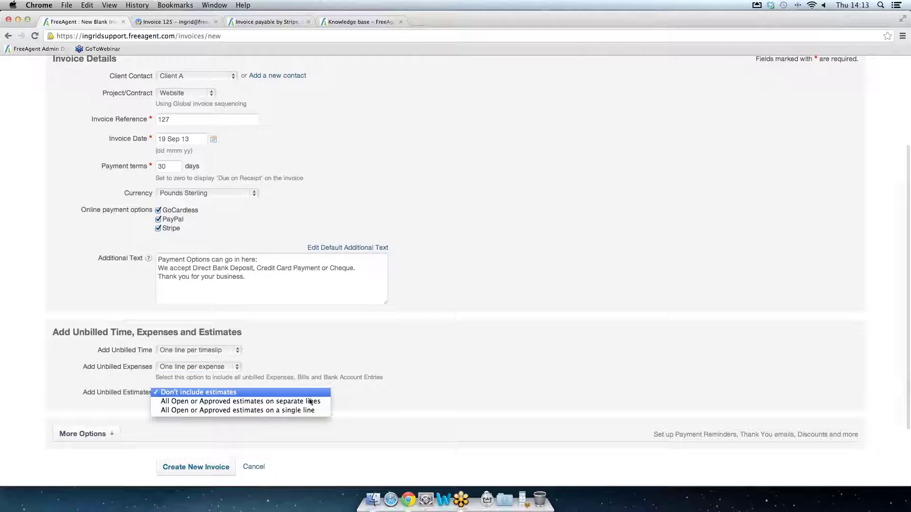
left_click(312, 401)
scroll(316, 375, "down", 3)
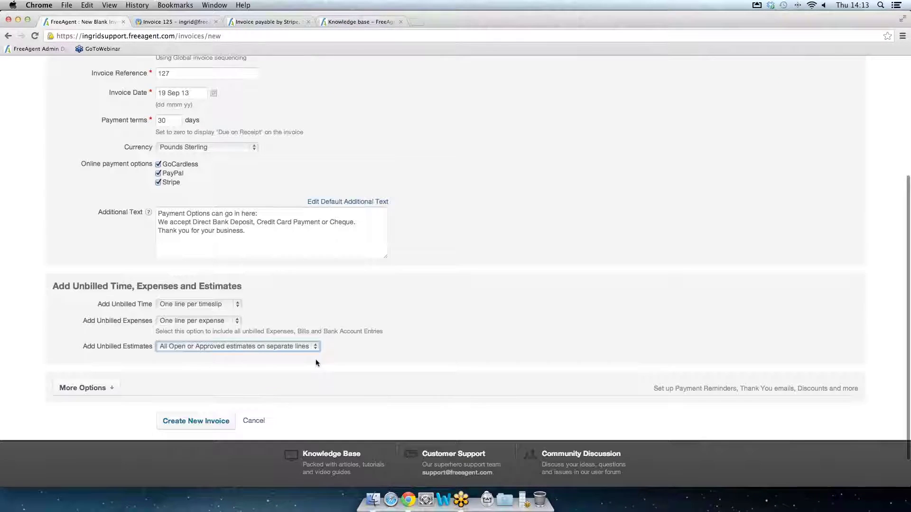
scroll(316, 363, "down", 2)
left_click(203, 387)
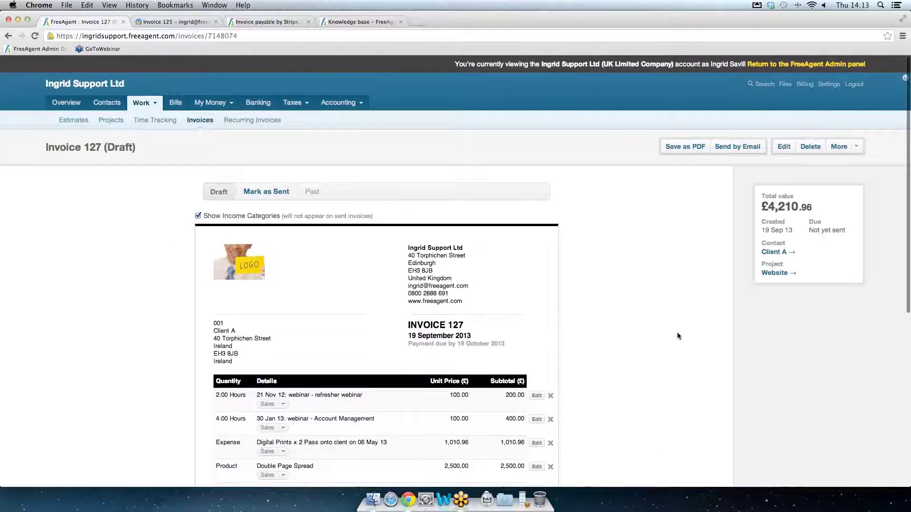
Review draft invoice 127's items, mark it as sent and open its email form
scroll(677, 336, "down", 3)
scroll(678, 336, "down", 1)
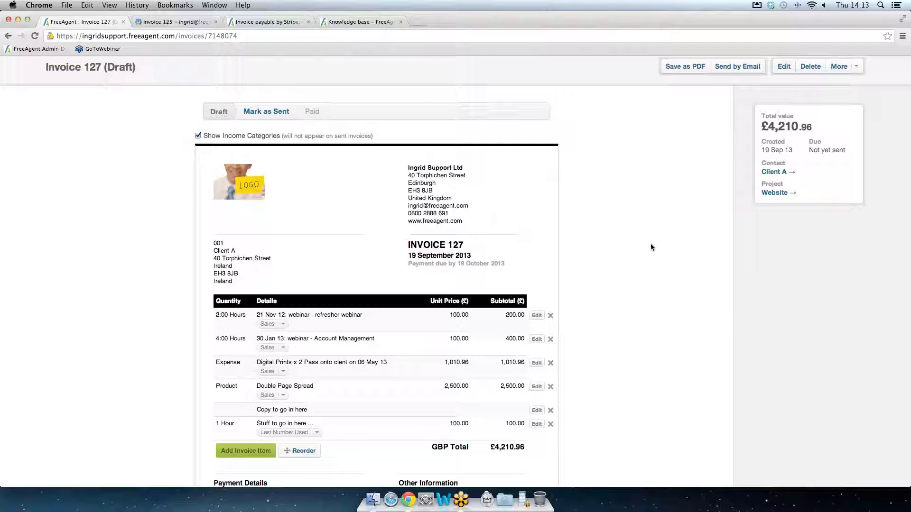
left_click(260, 113)
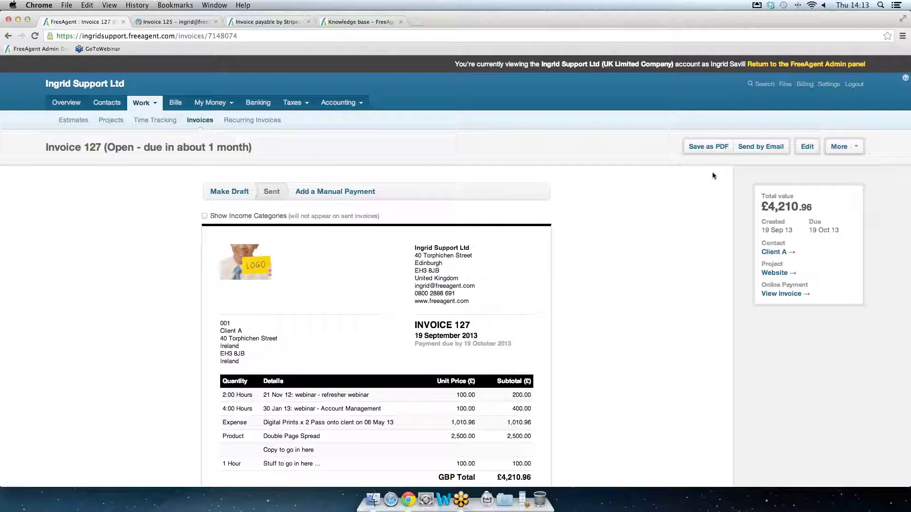
left_click(759, 147)
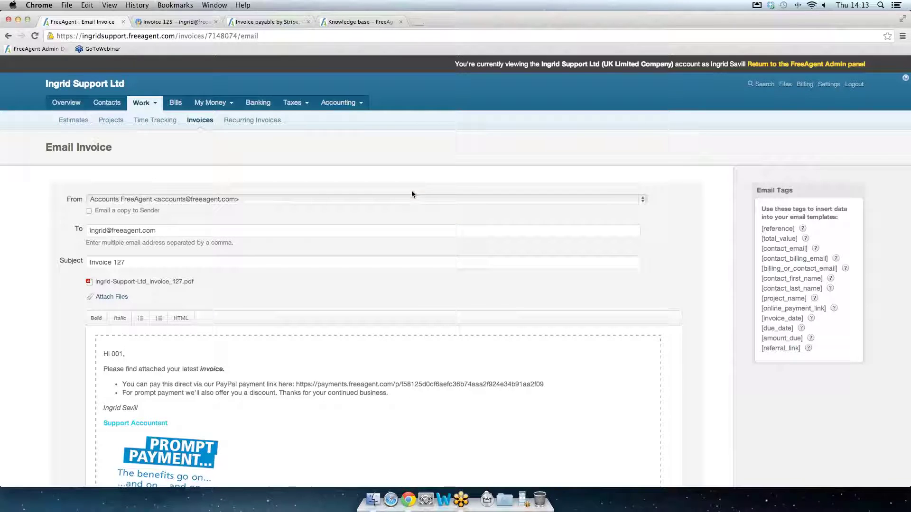
Open the email templates in the account settings and examine the New Invoice template, including its HTML source
left_click(828, 86)
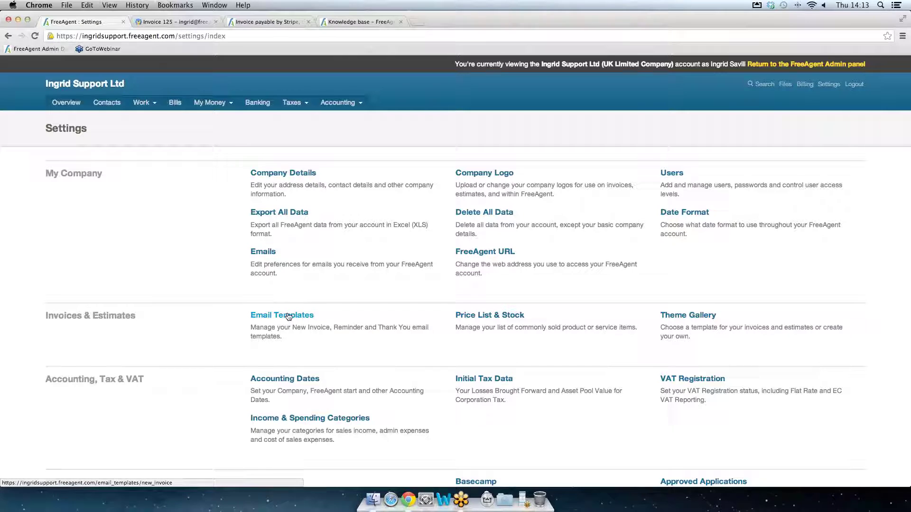
left_click(288, 316)
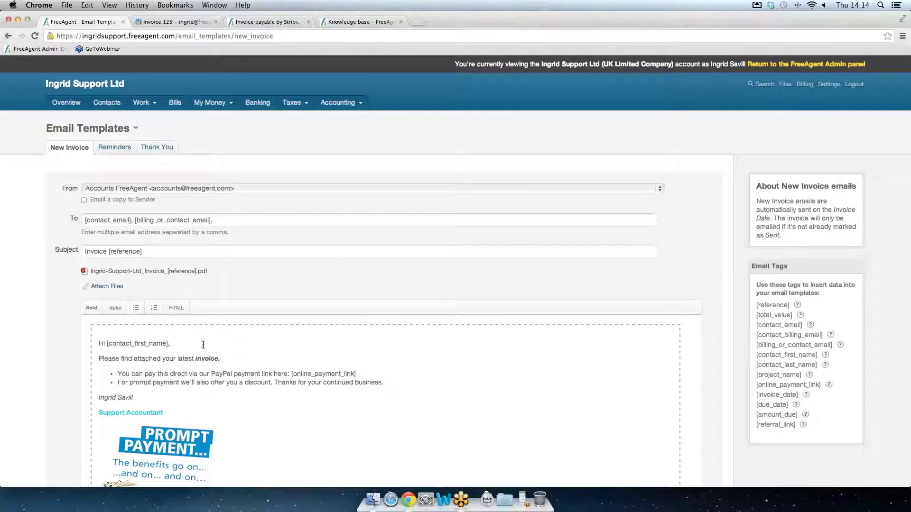
scroll(280, 355, "down", 1)
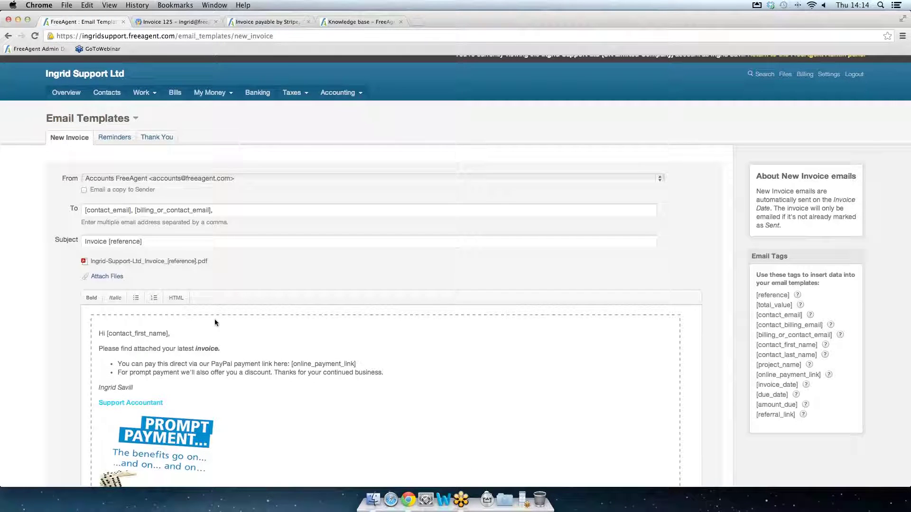
left_click(176, 298)
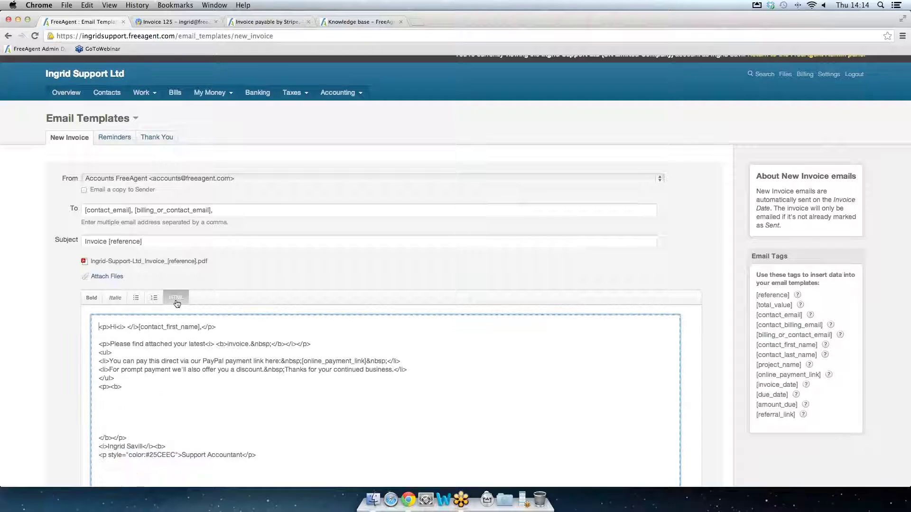
left_click(176, 298)
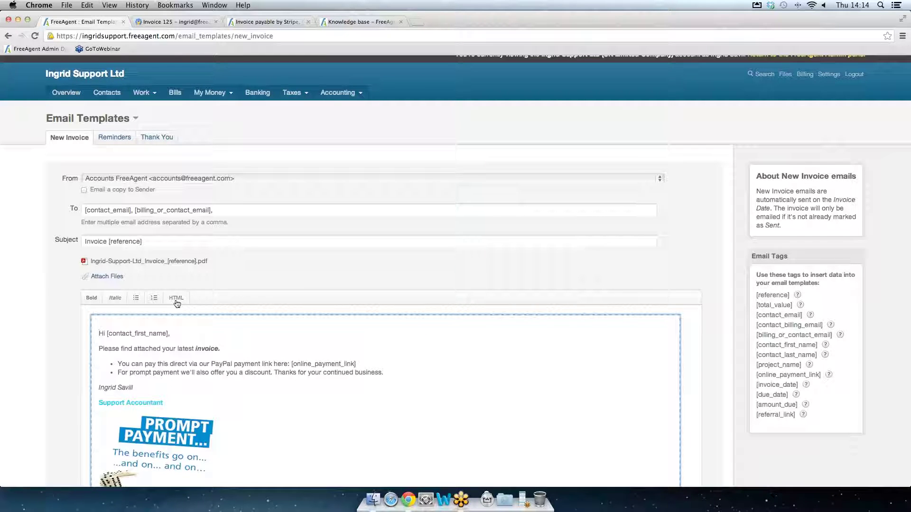
scroll(292, 355, "down", 5)
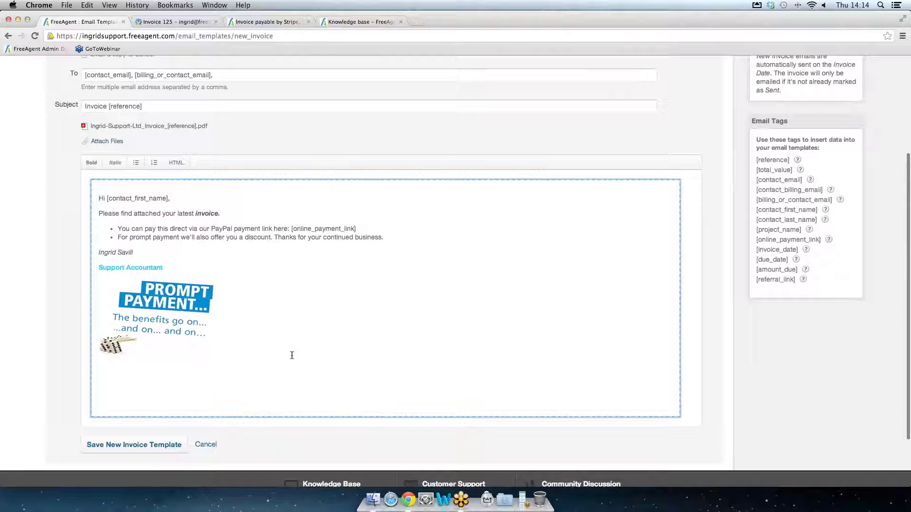
scroll(292, 356, "up", 5)
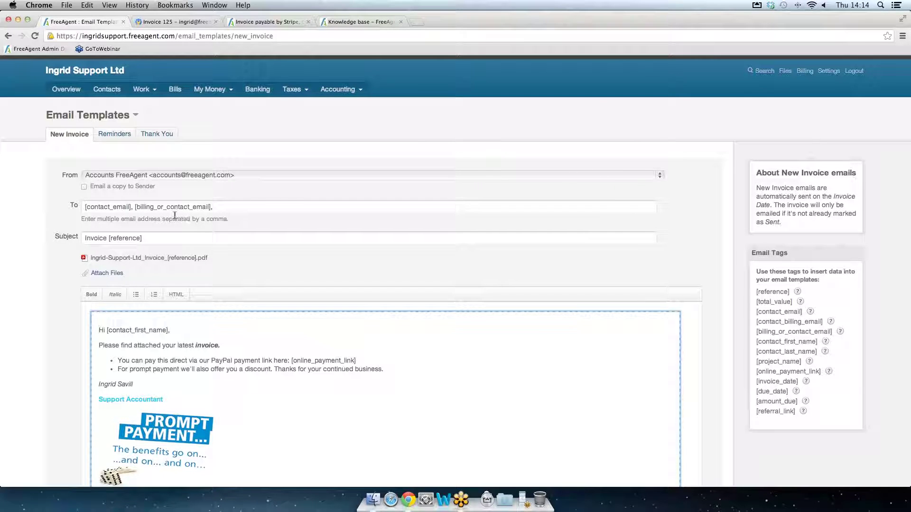
Examine the invoice reminder template's rules, sender choices and message, and check the Thank You template before returning to New Invoice
left_click(113, 135)
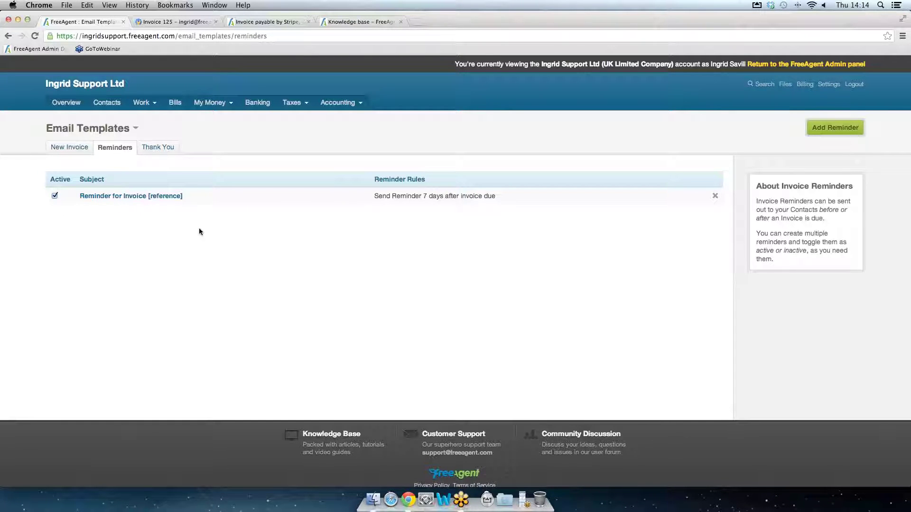
left_click(127, 197)
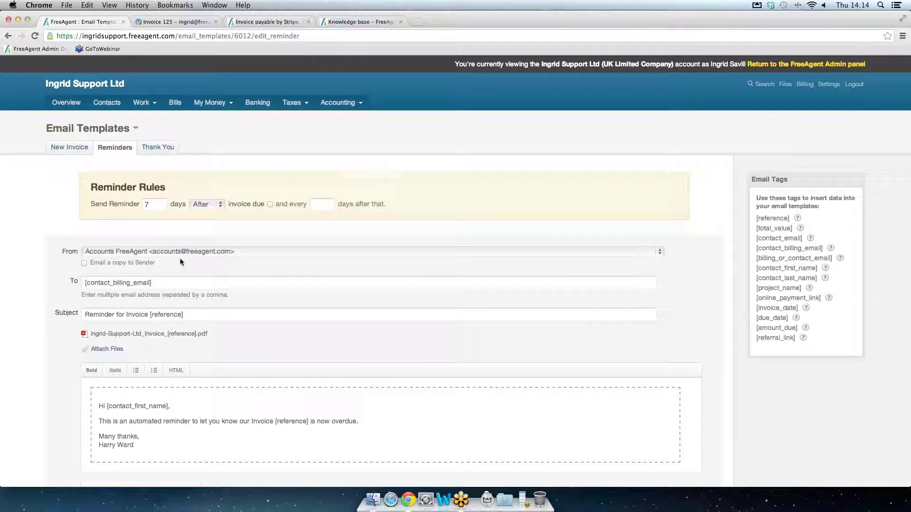
left_click(157, 202)
left_click(261, 440)
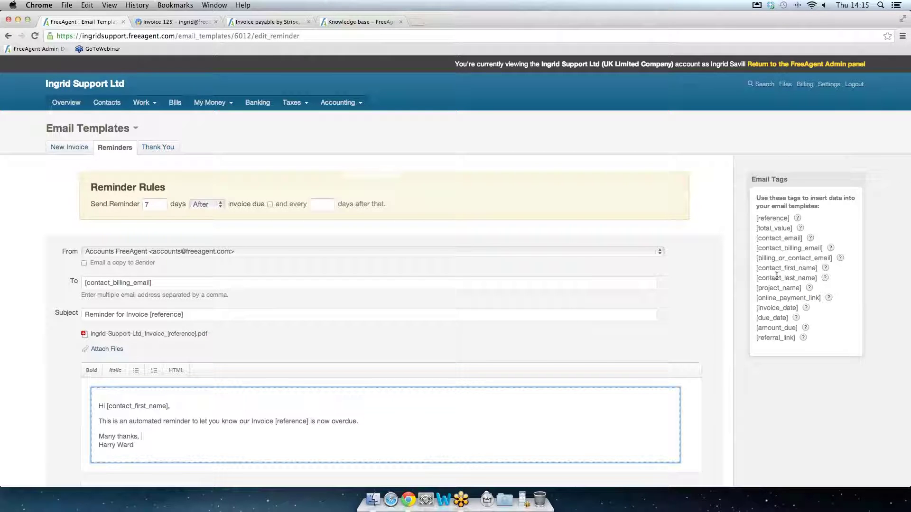
left_click(660, 252)
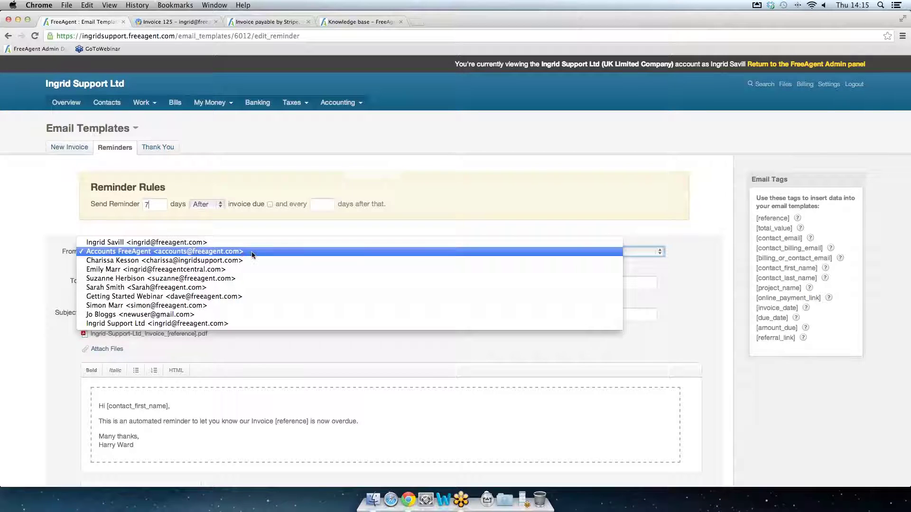
left_click(700, 244)
scroll(680, 297, "down", 3)
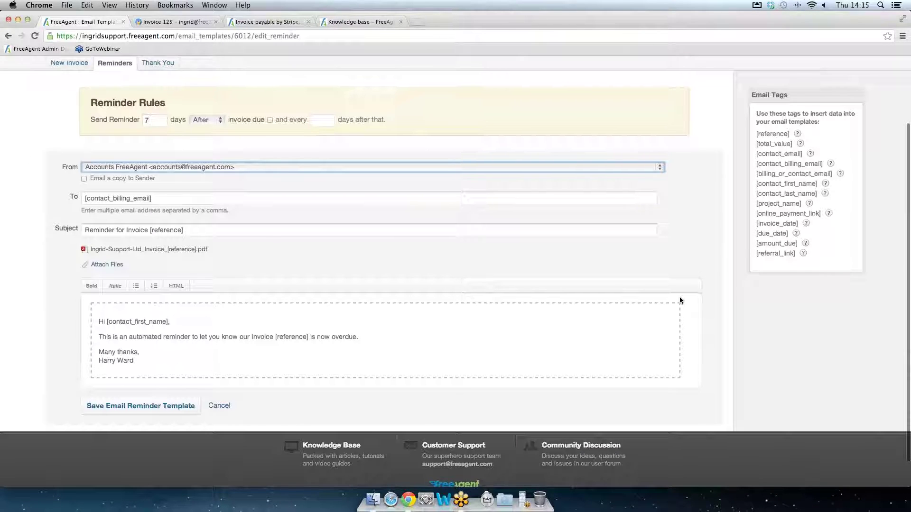
scroll(679, 300, "up", 3)
left_click(158, 149)
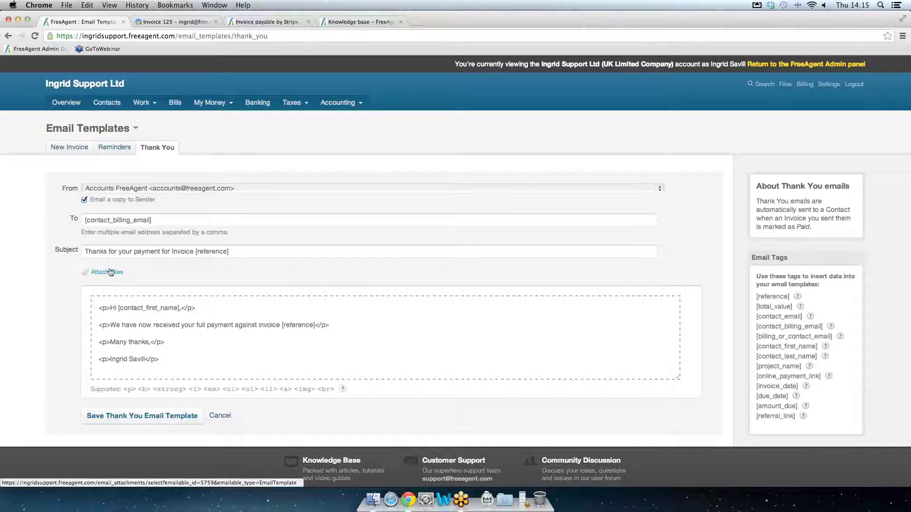
left_click(69, 147)
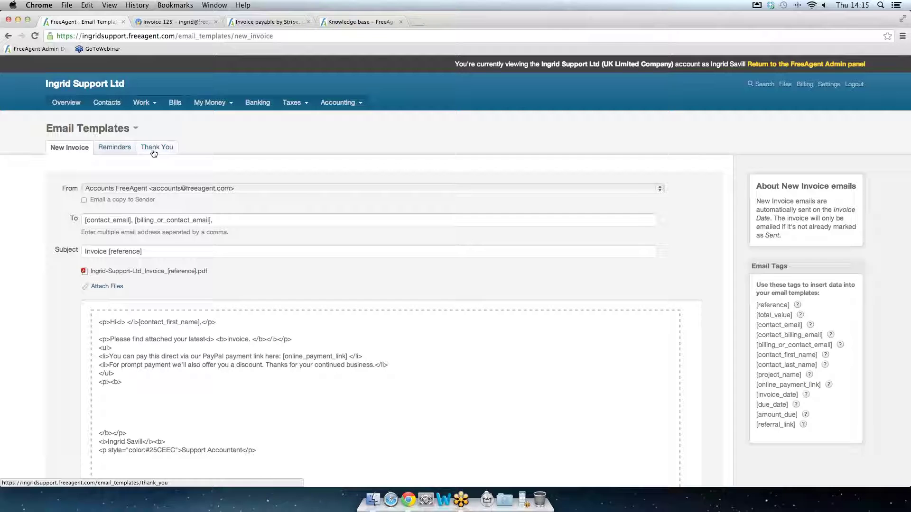
Open invoice 127 from the invoices list, view the recurring profile form based on it with its frequency setting, and return
left_click(143, 103)
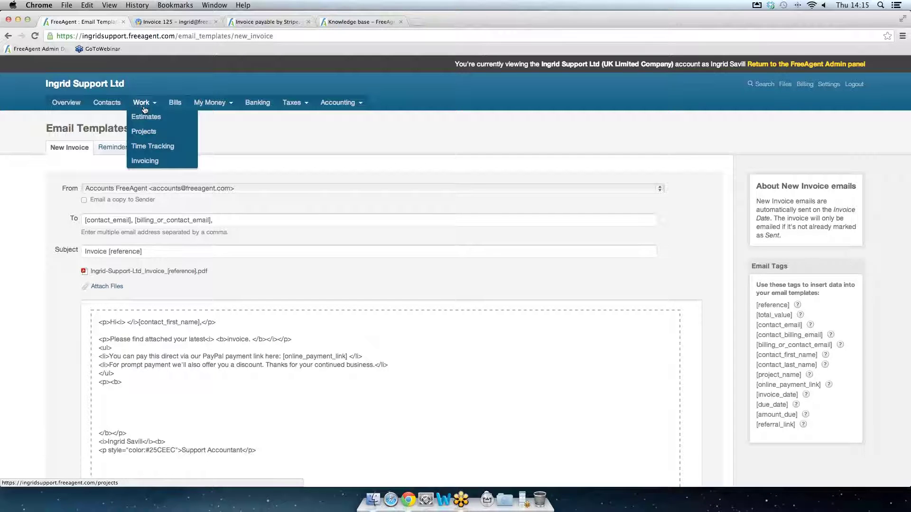
left_click(145, 161)
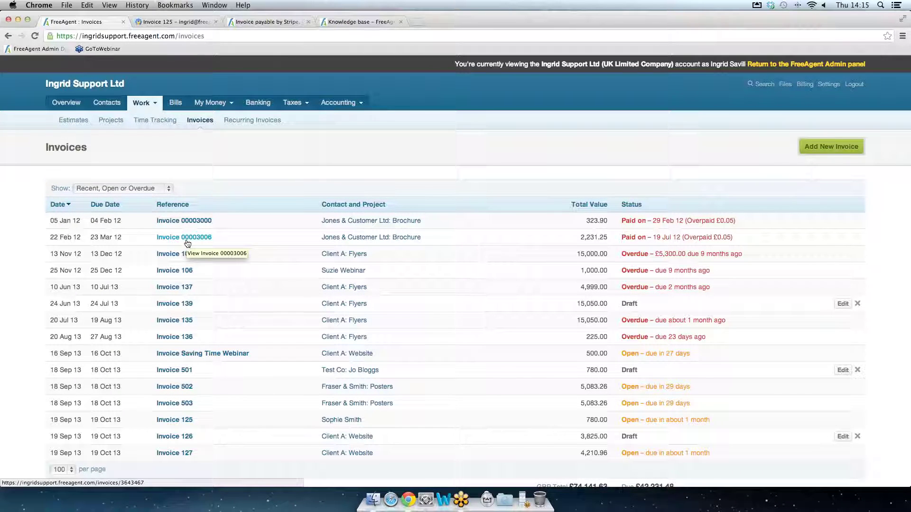
left_click(167, 454)
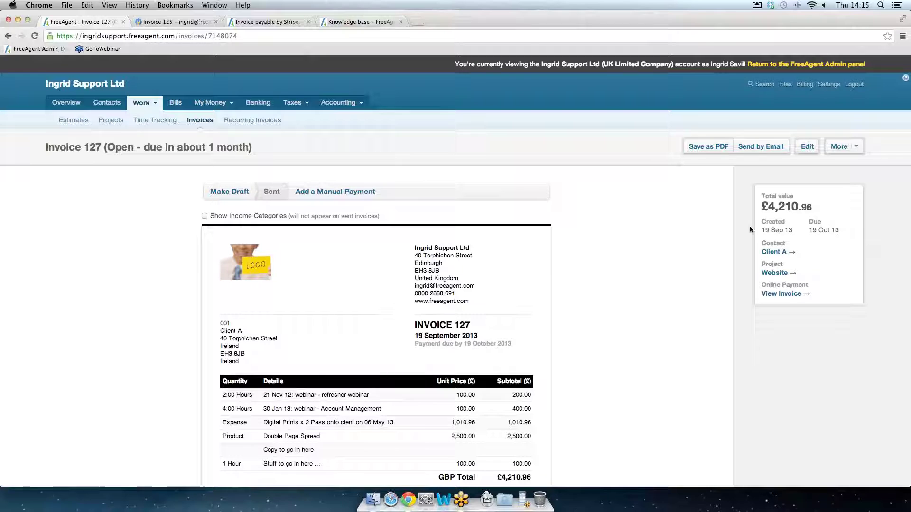
left_click(857, 148)
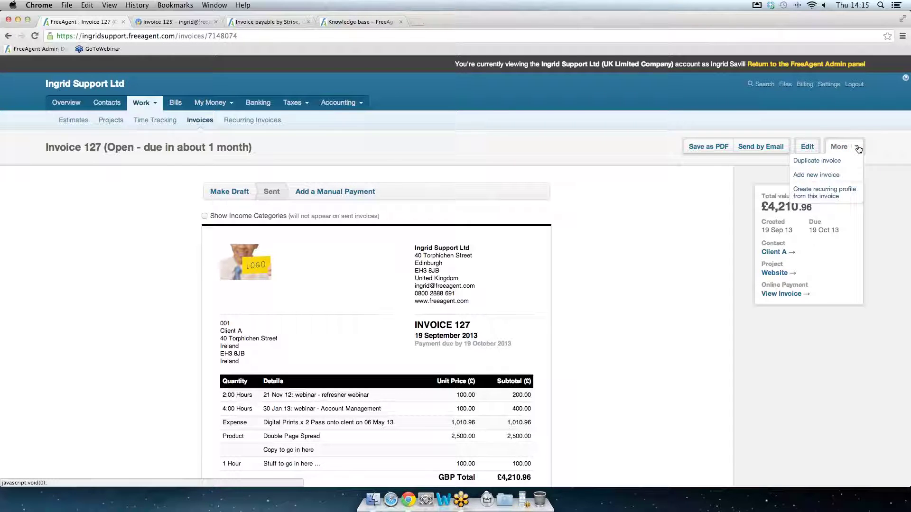
left_click(840, 194)
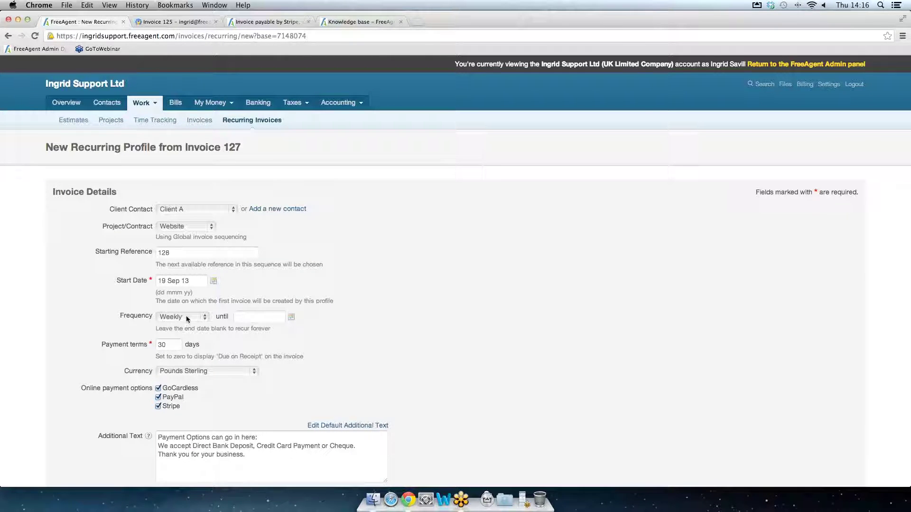
left_click(205, 319)
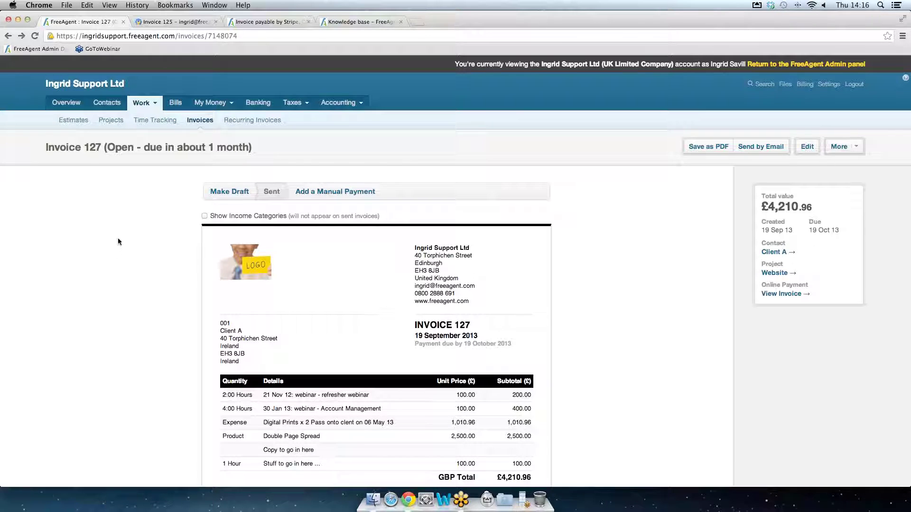
Open invoice 127's email form, switch to Gmail and follow the online payment link in the Invoice 125 email
left_click(761, 147)
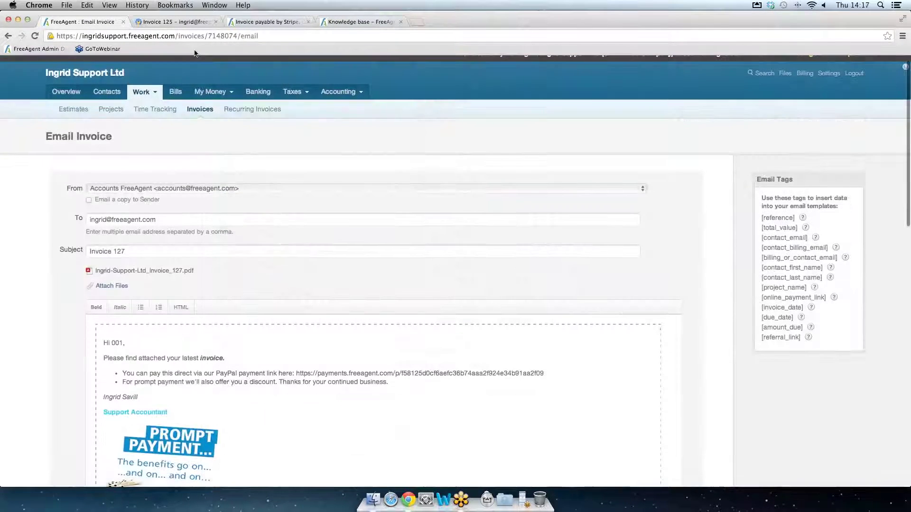
left_click(179, 23)
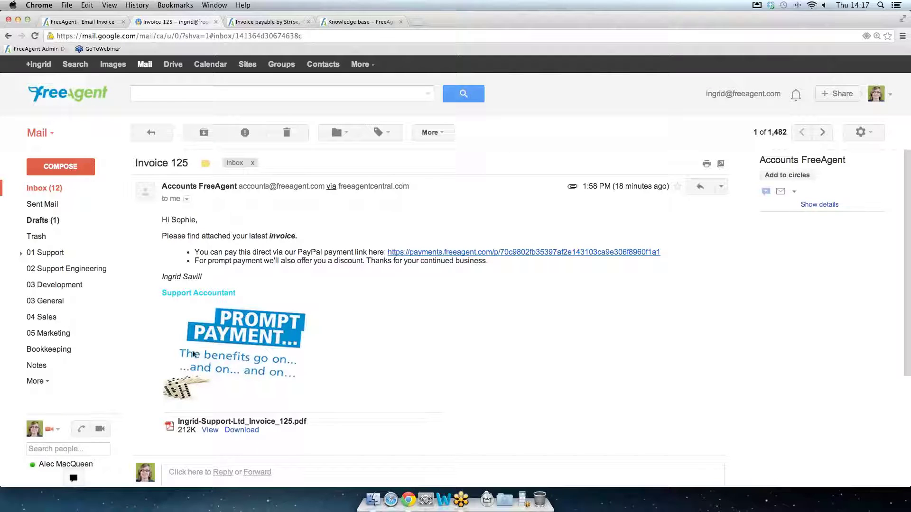
left_click(514, 253)
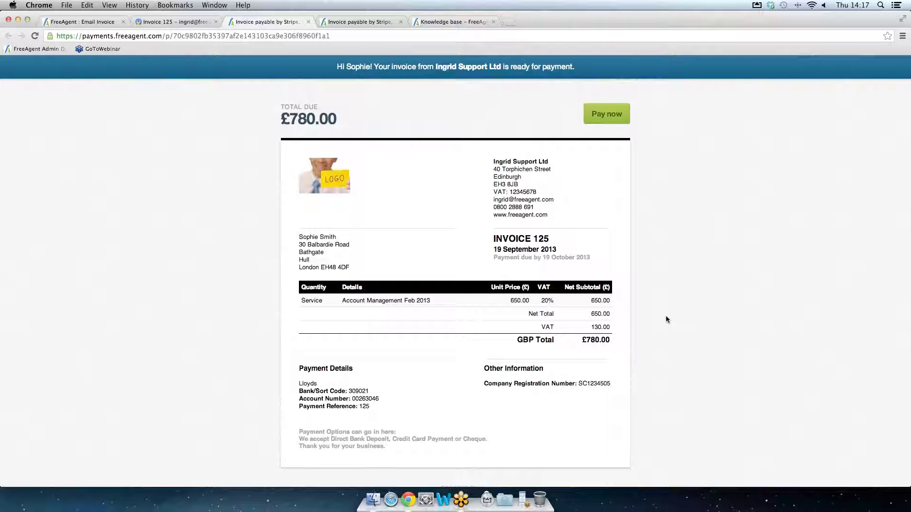
Choose to pay invoice 125 by Direct Debit, view the GoCardless payment form and return to the invoice
left_click(606, 115)
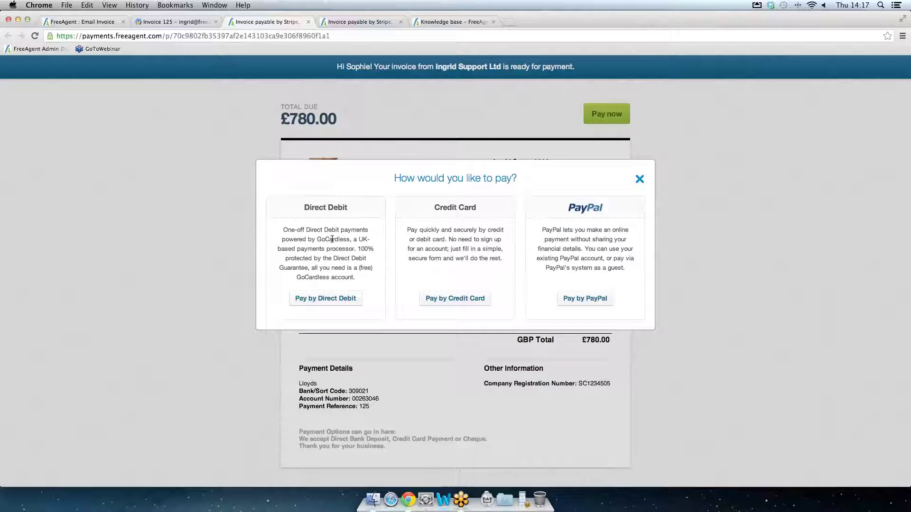
left_click(330, 299)
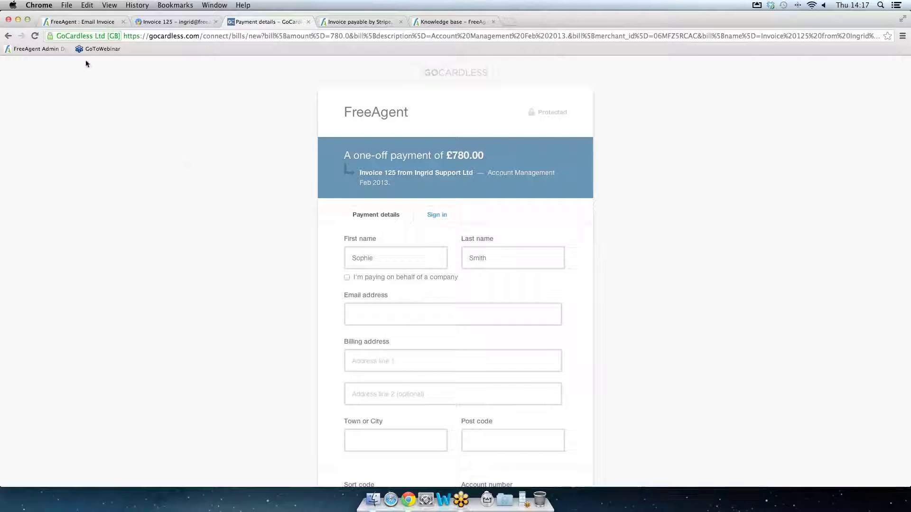
left_click(8, 35)
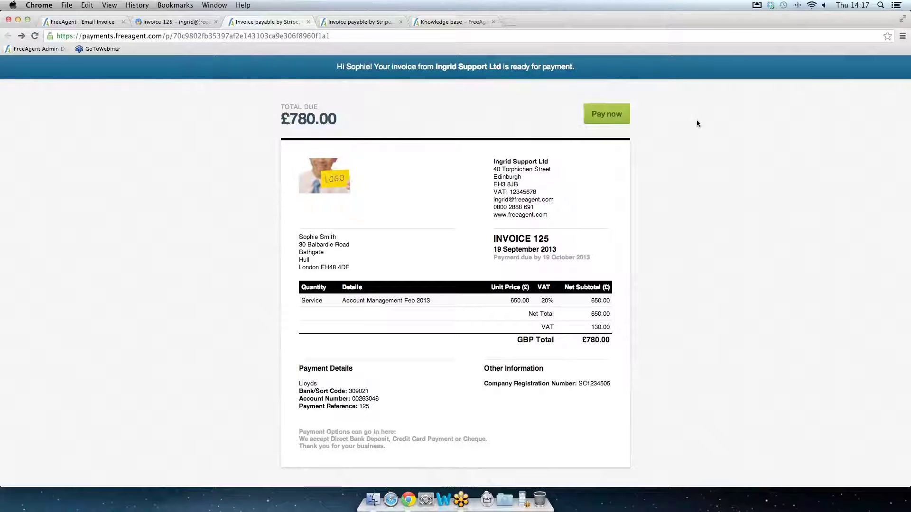
Choose to pay invoice 125 by credit card, view the Stripe card form and go back without submitting a payment
left_click(604, 115)
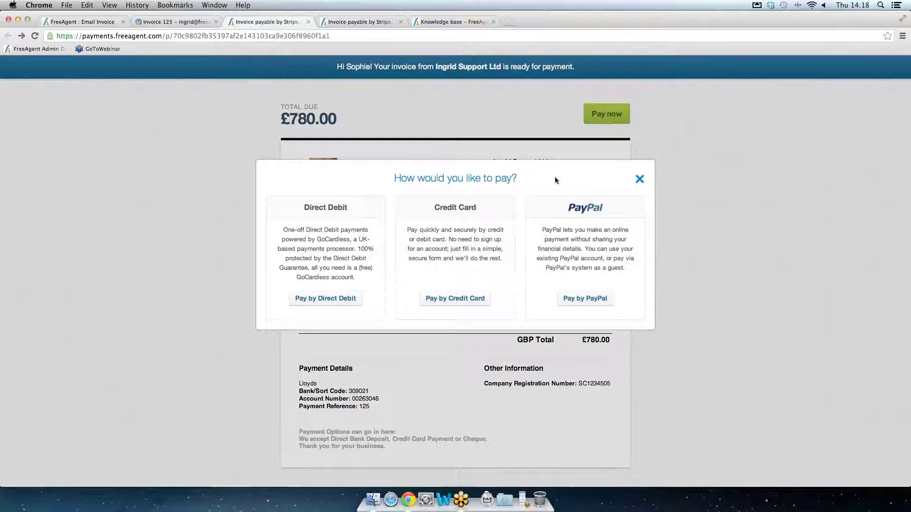
left_click(450, 299)
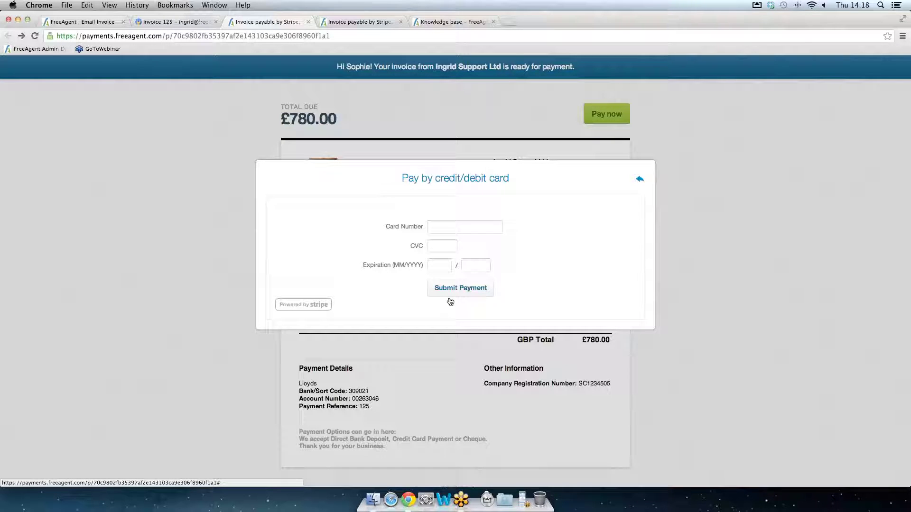
left_click(640, 179)
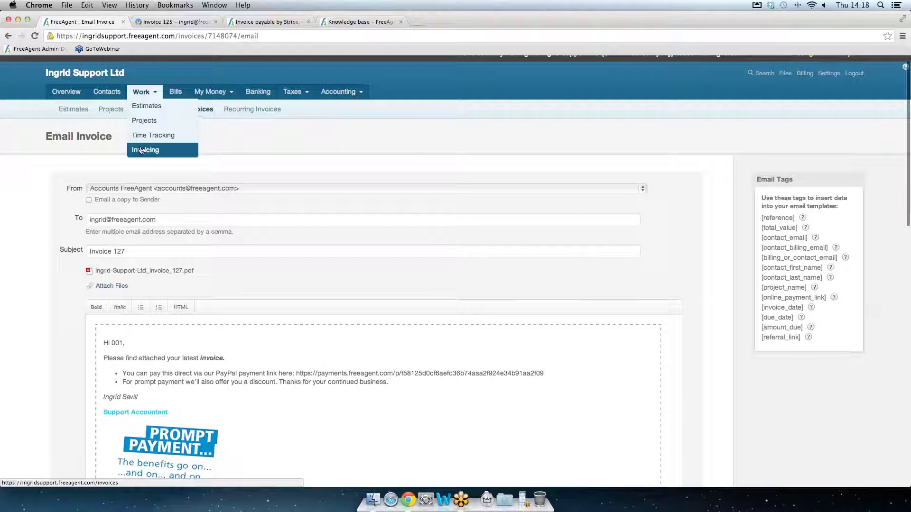
View the bank accounts summary and the Aged Debtors report, and return to the reports overview
left_click(255, 93)
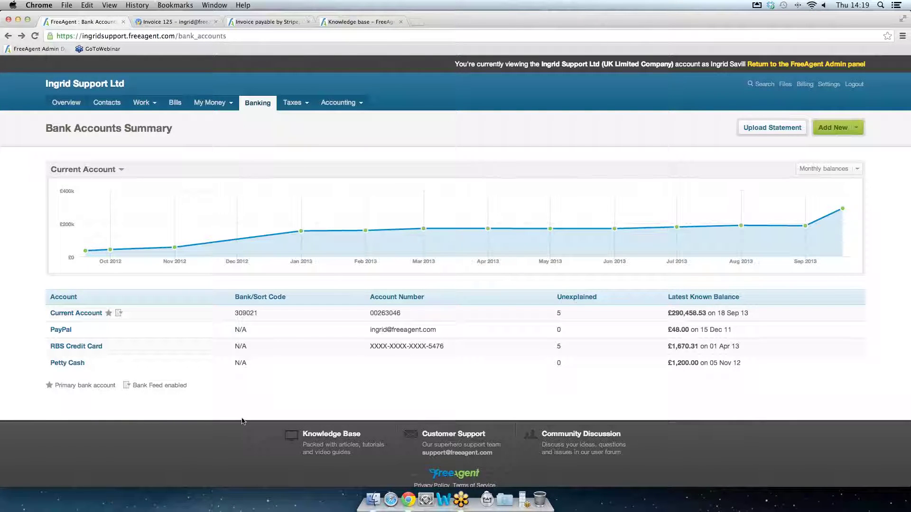
left_click(337, 102)
left_click(334, 118)
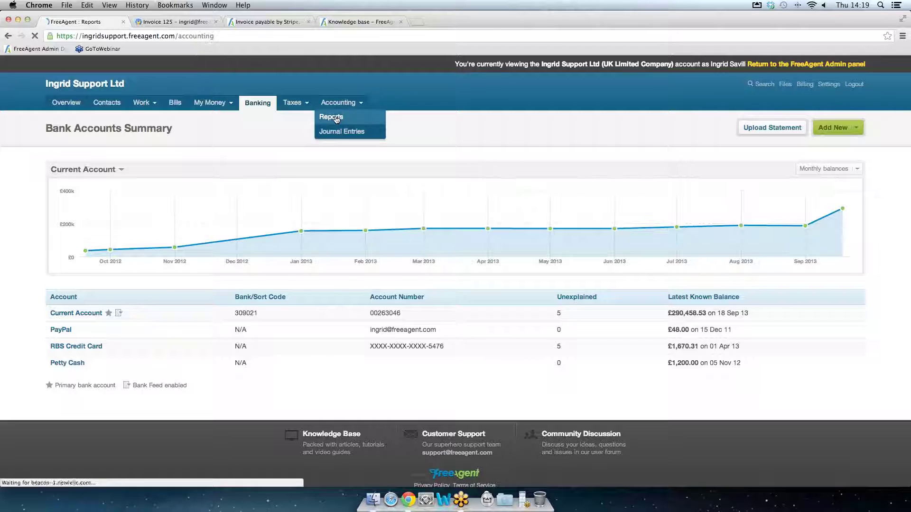
left_click(263, 258)
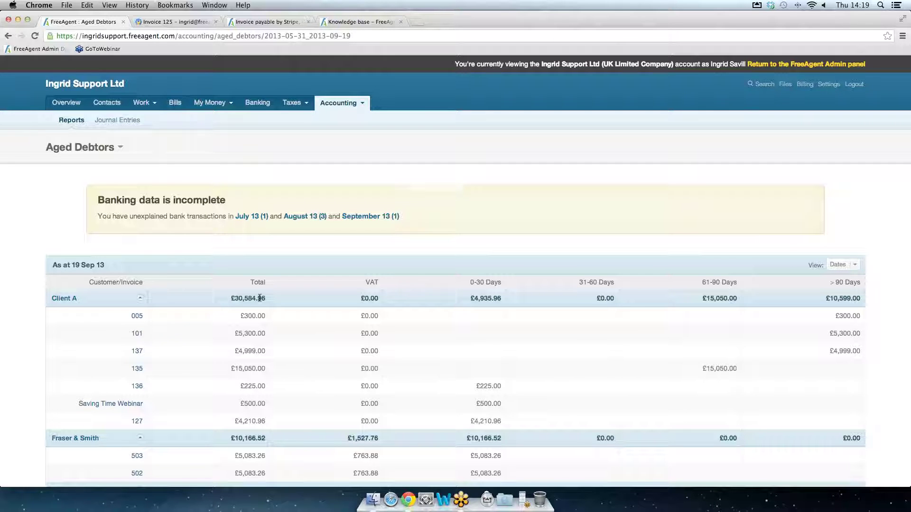
left_click(11, 36)
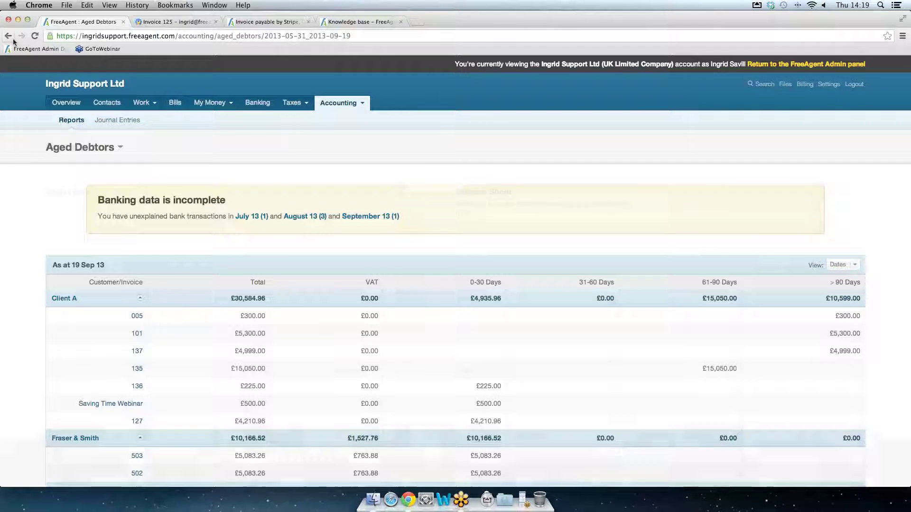
Open the Current Account from the bank accounts summary, view its additional actions and list all its unexplained transactions
left_click(265, 104)
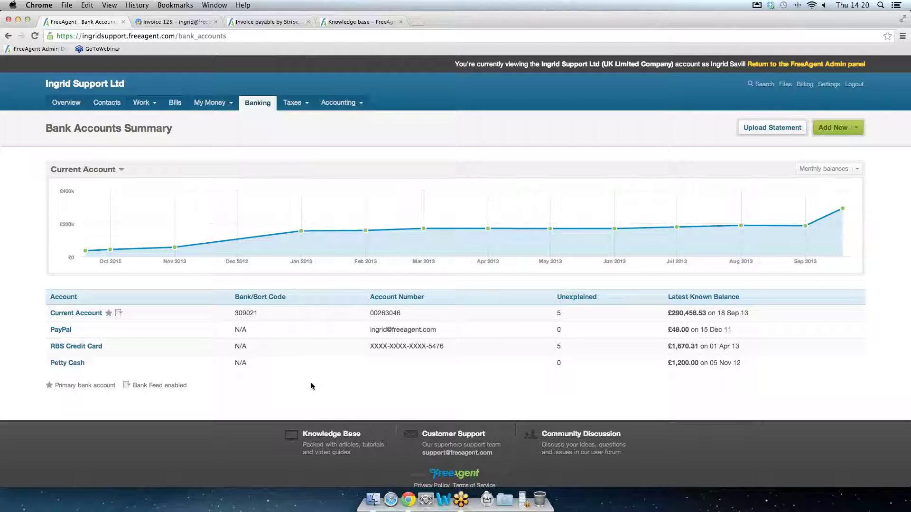
left_click(76, 314)
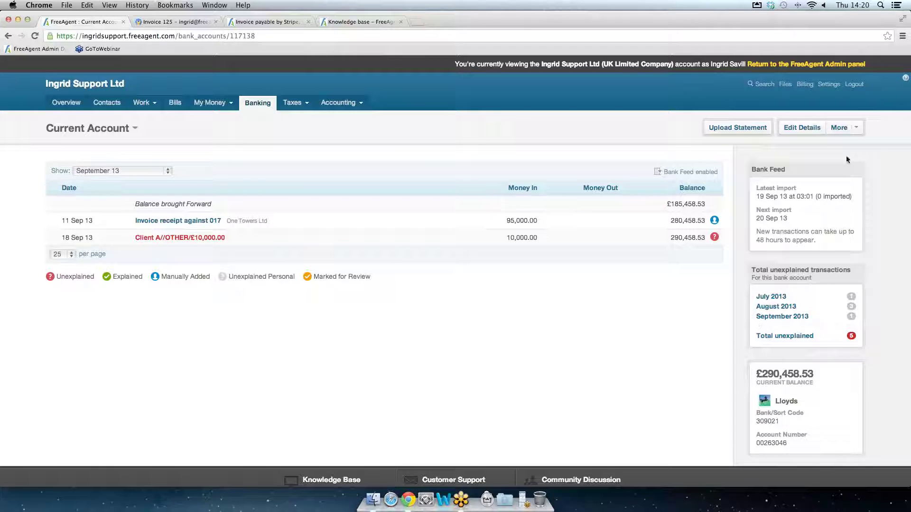
left_click(857, 128)
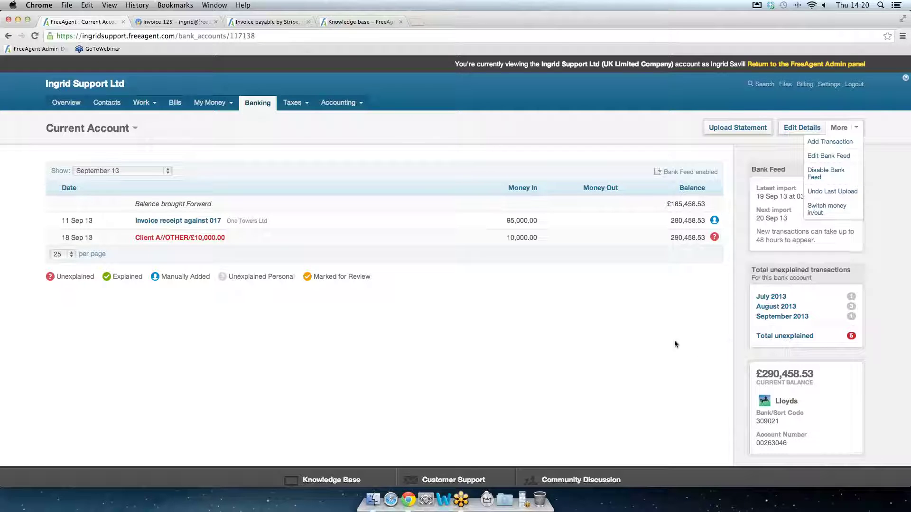
left_click(776, 338)
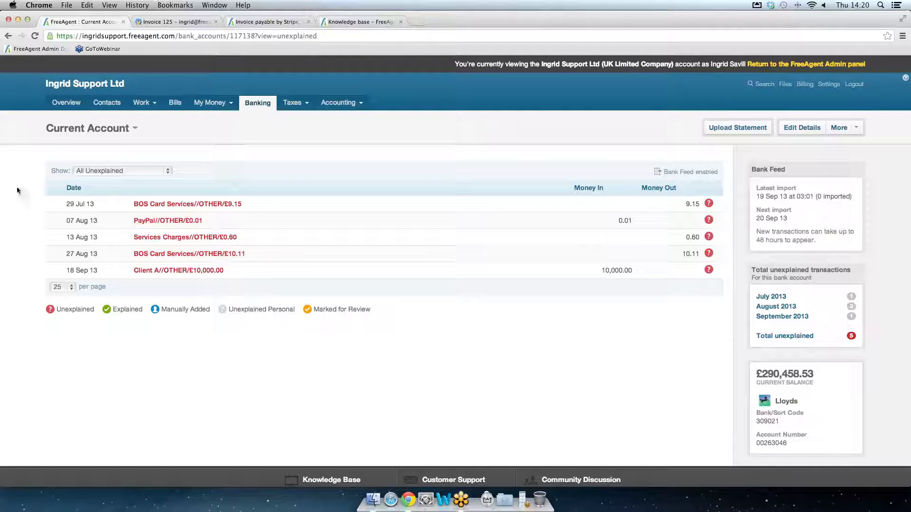
Open the 18 Sep 13 Client A transaction for explanation, keep the Invoice Receipt type and allocate it to Client A's invoice 101
left_click(205, 272)
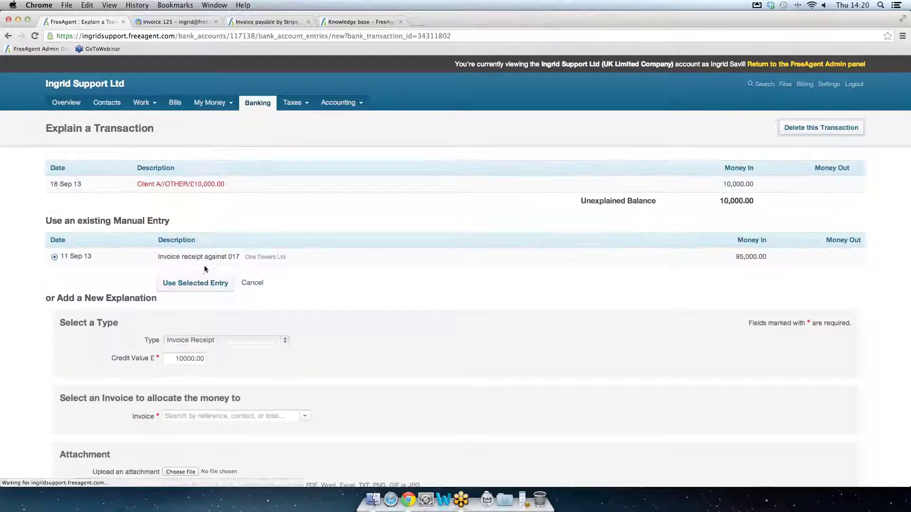
scroll(377, 235, "down", 3)
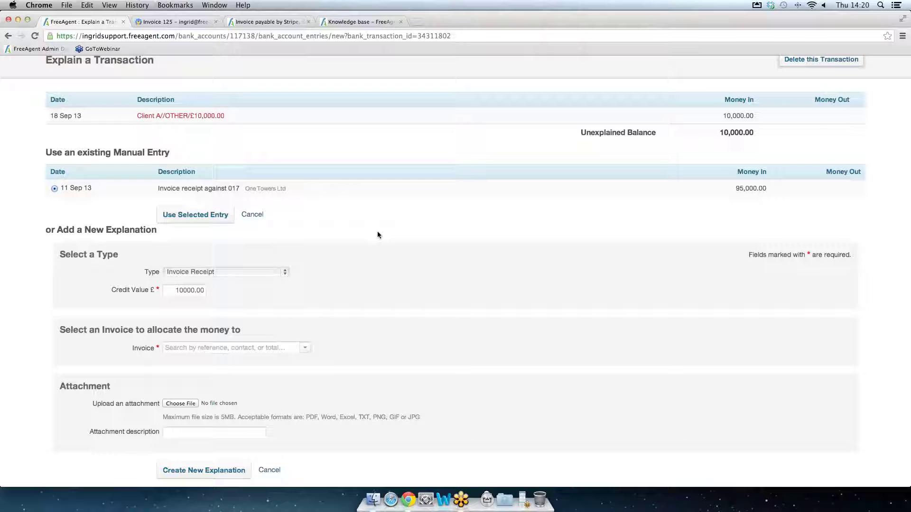
left_click(283, 271)
left_click(283, 272)
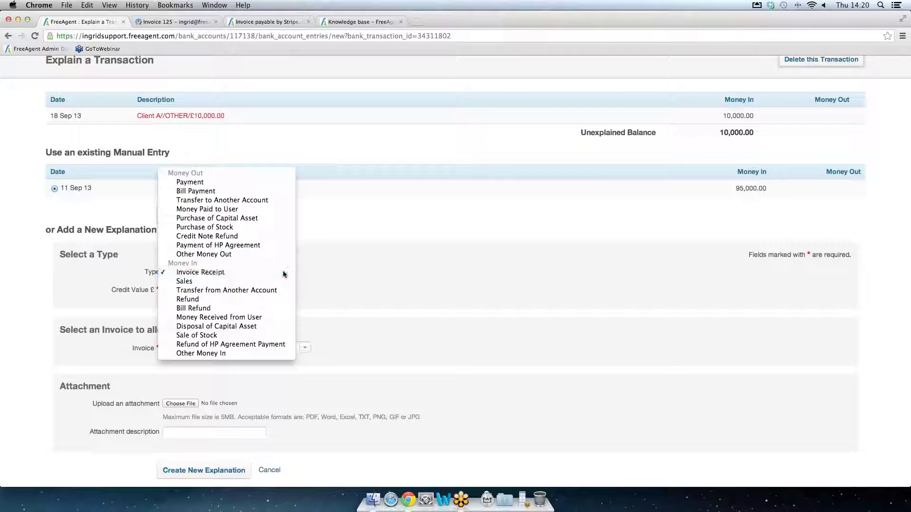
left_click(304, 350)
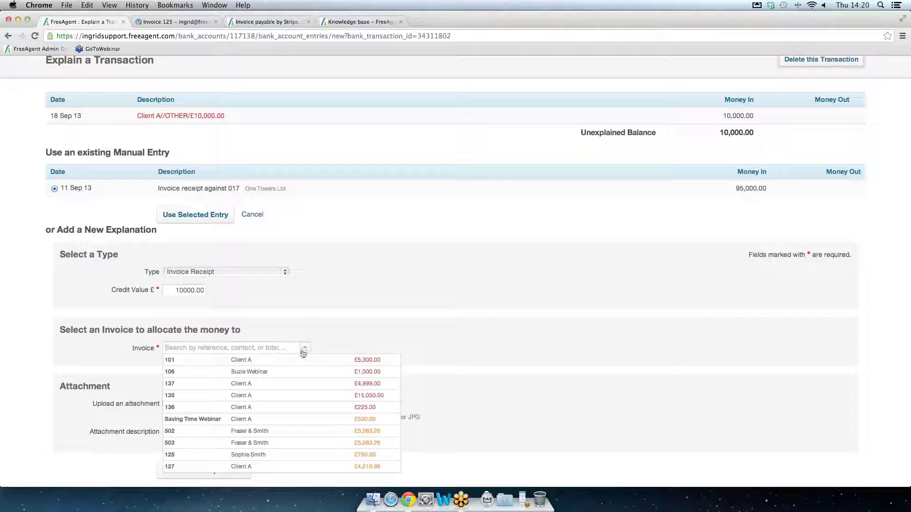
left_click(252, 362)
Set the invoice receipt's credit value to 5300 and create the new explanation
left_click_drag(169, 290, 228, 290)
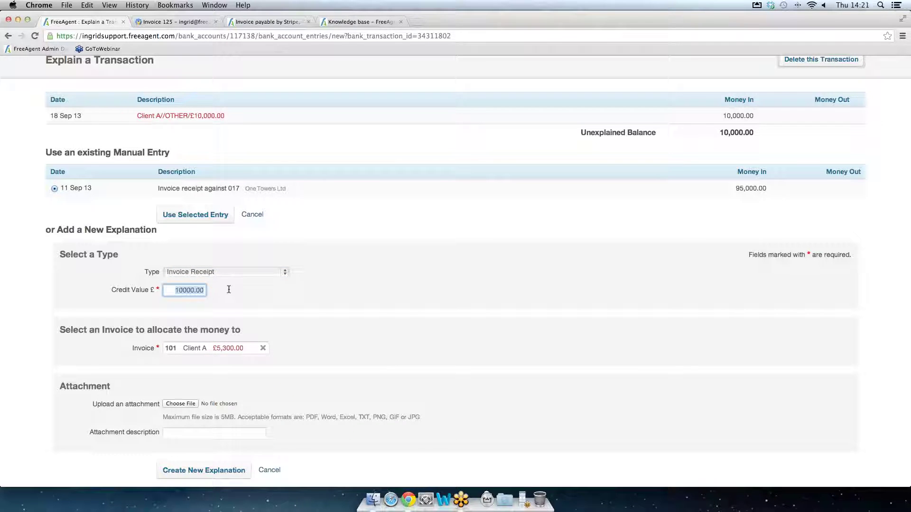
type("5300")
left_click(365, 313)
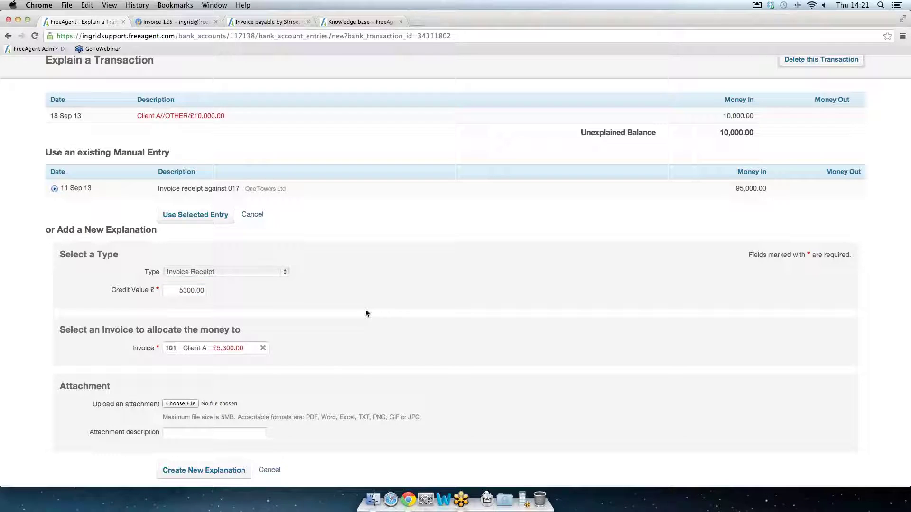
left_click(215, 471)
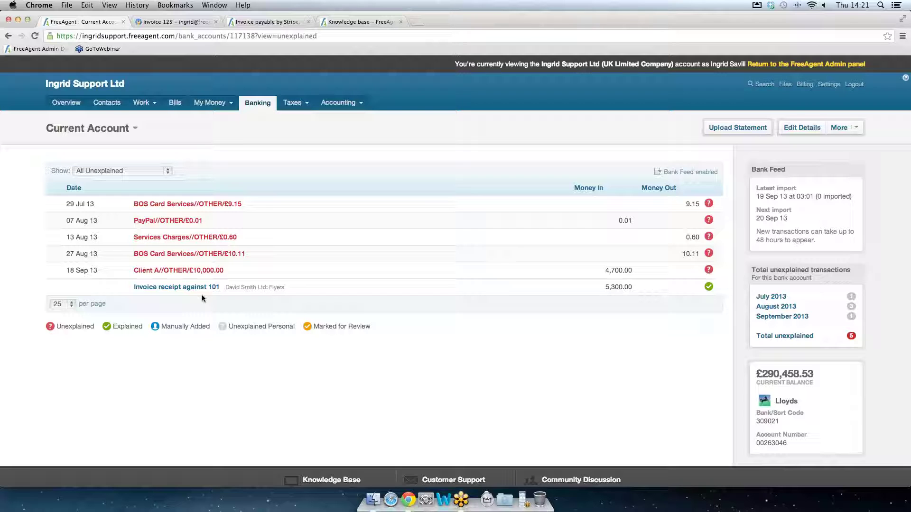
Look over the available tax sections and open the accounting reports overview
mouse_move(291, 105)
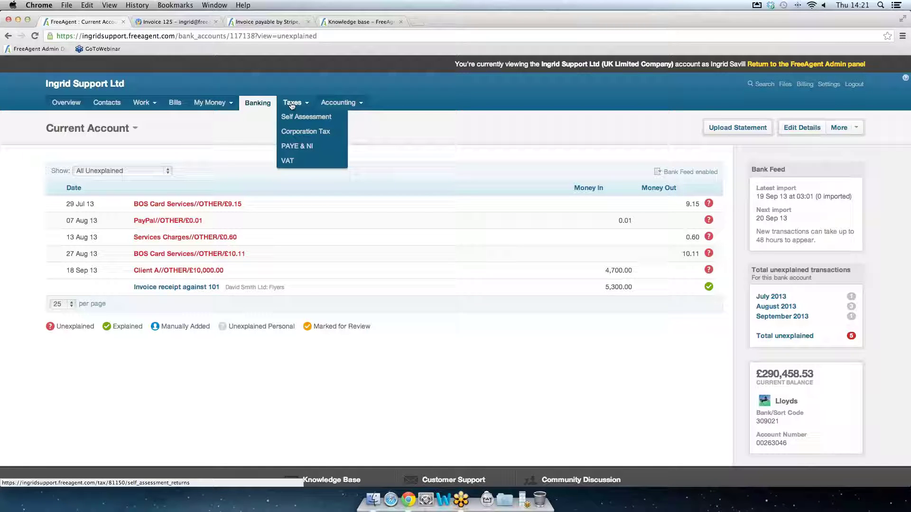
mouse_move(344, 103)
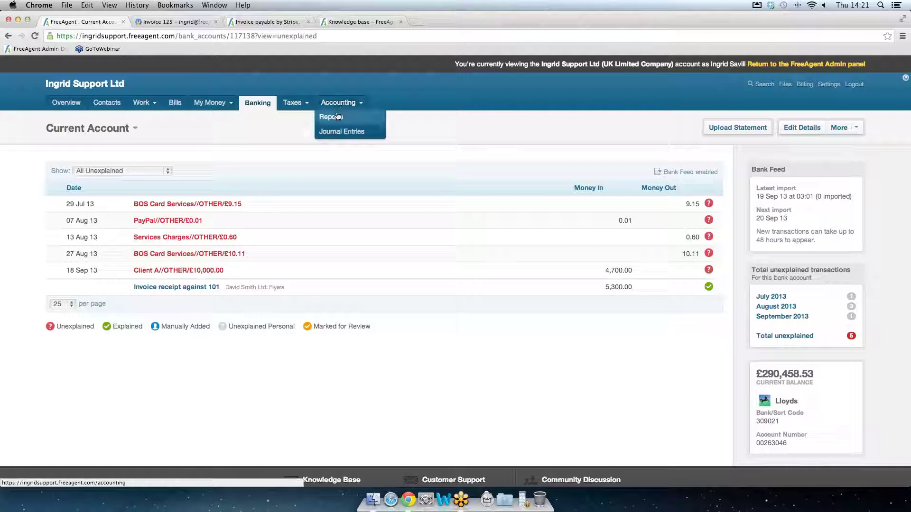
left_click(335, 117)
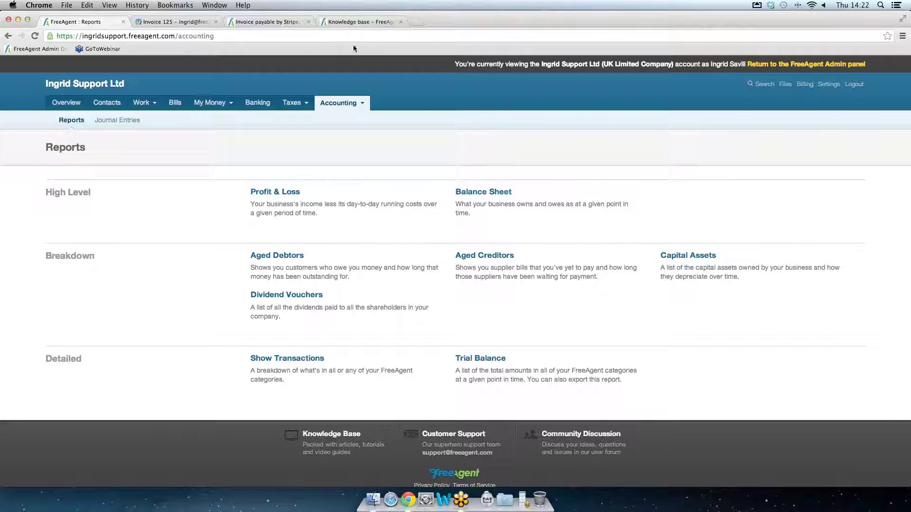
Switch to the FreeAgent website's knowledge base and open its main Support page
left_click(354, 22)
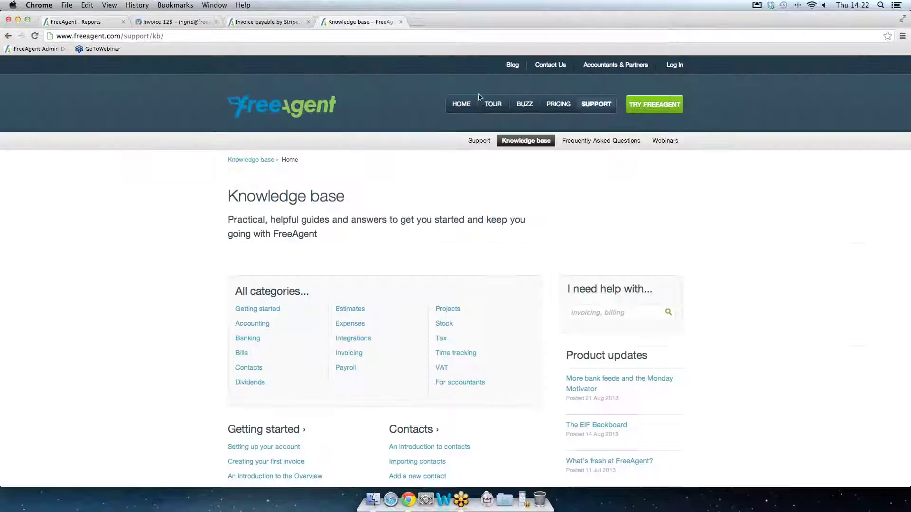
left_click(479, 142)
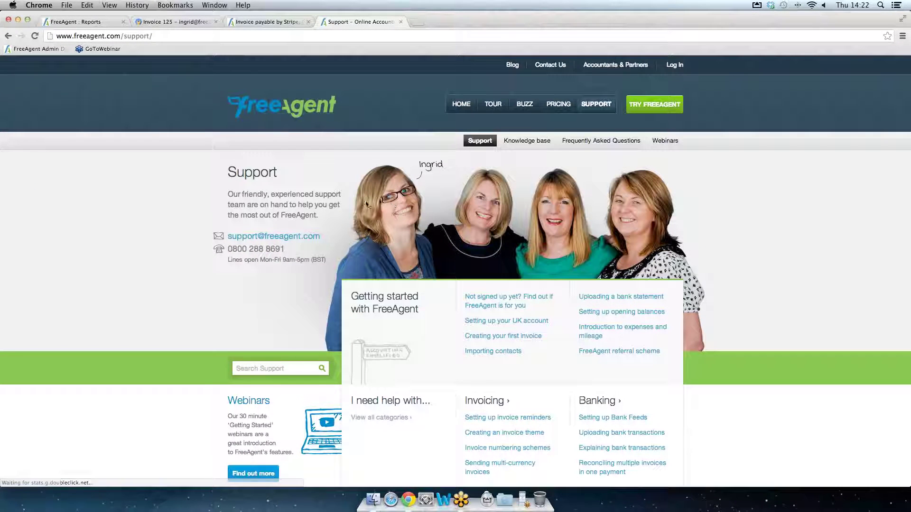